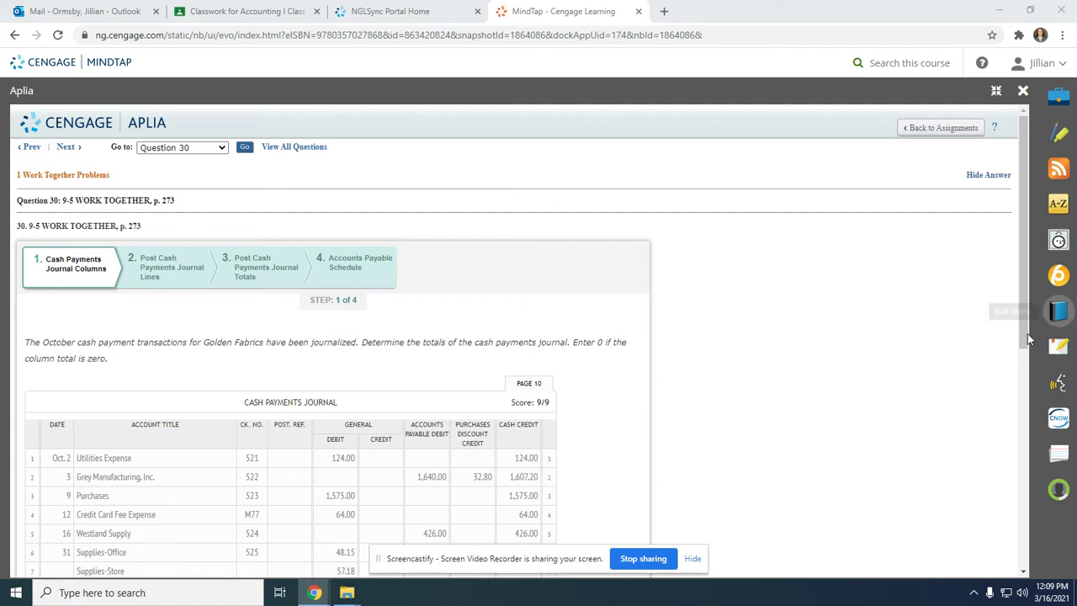
# Review the step 1 cash payments journal results and their answer.
pyautogui.scroll(-2, 950, 338)
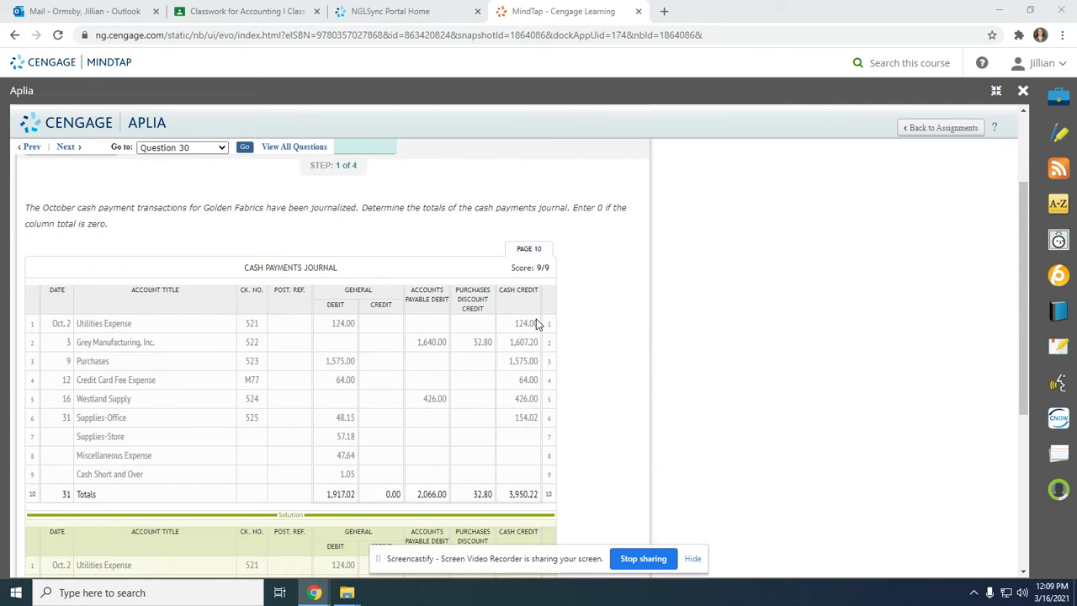
pyautogui.scroll(1, 812, 309)
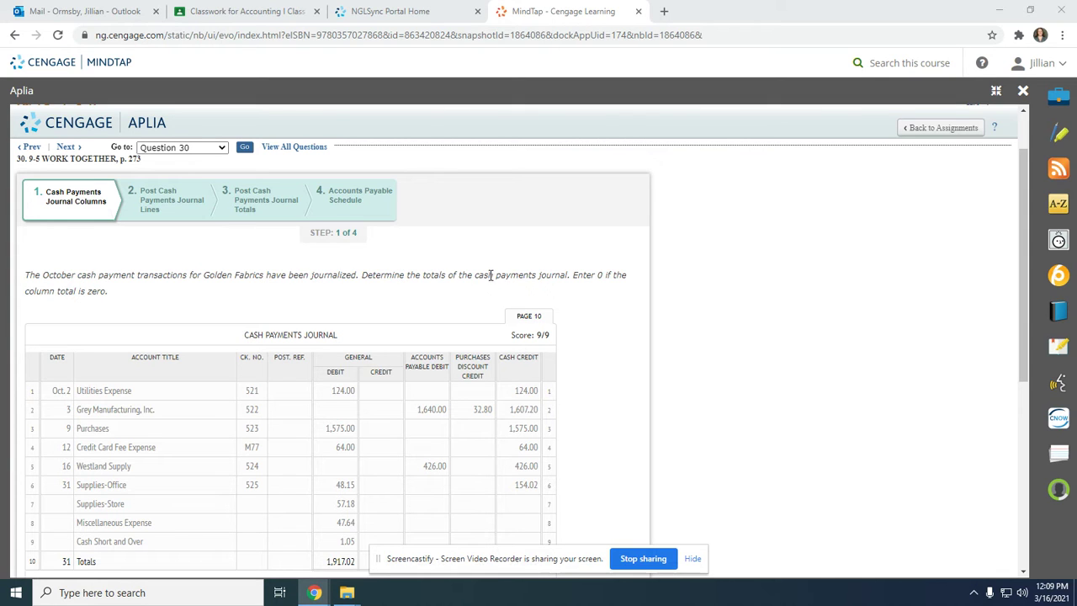
pyautogui.scroll(-3, 214, 338)
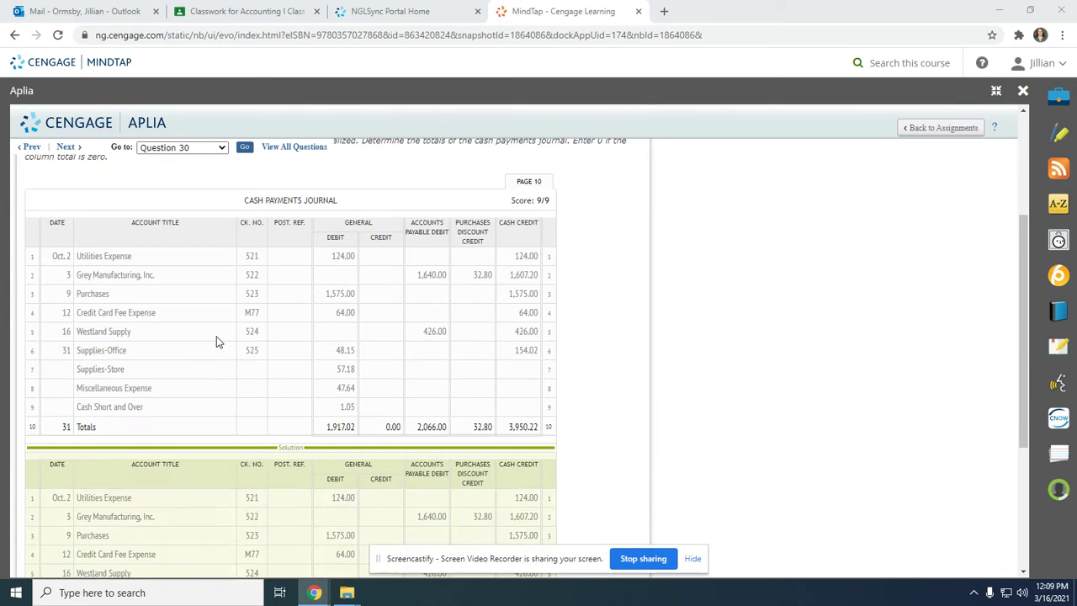
pyautogui.scroll(2, 109, 480)
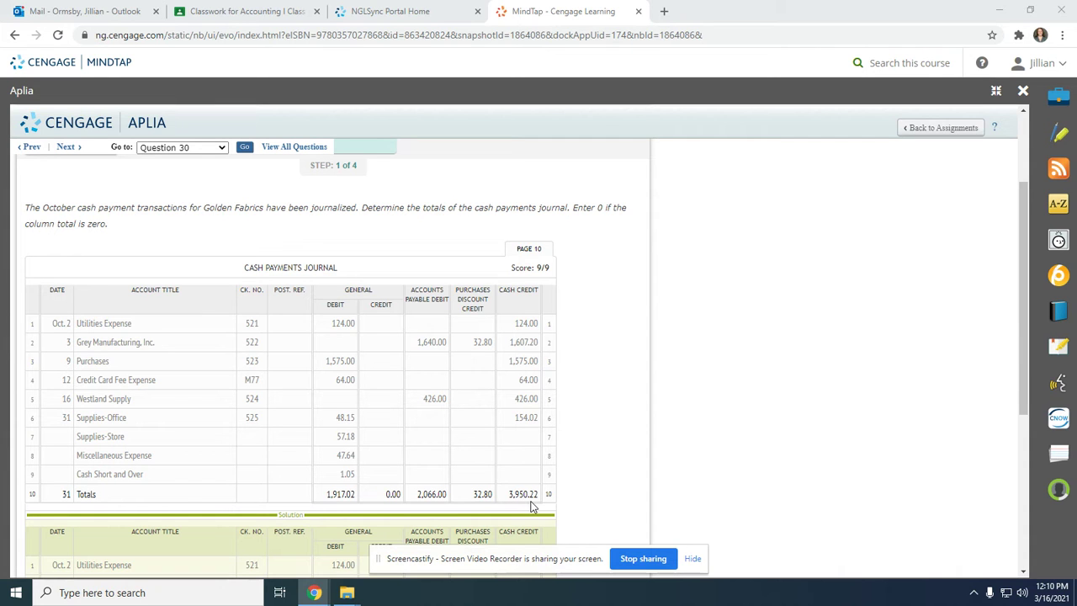
pyautogui.scroll(2, 715, 337)
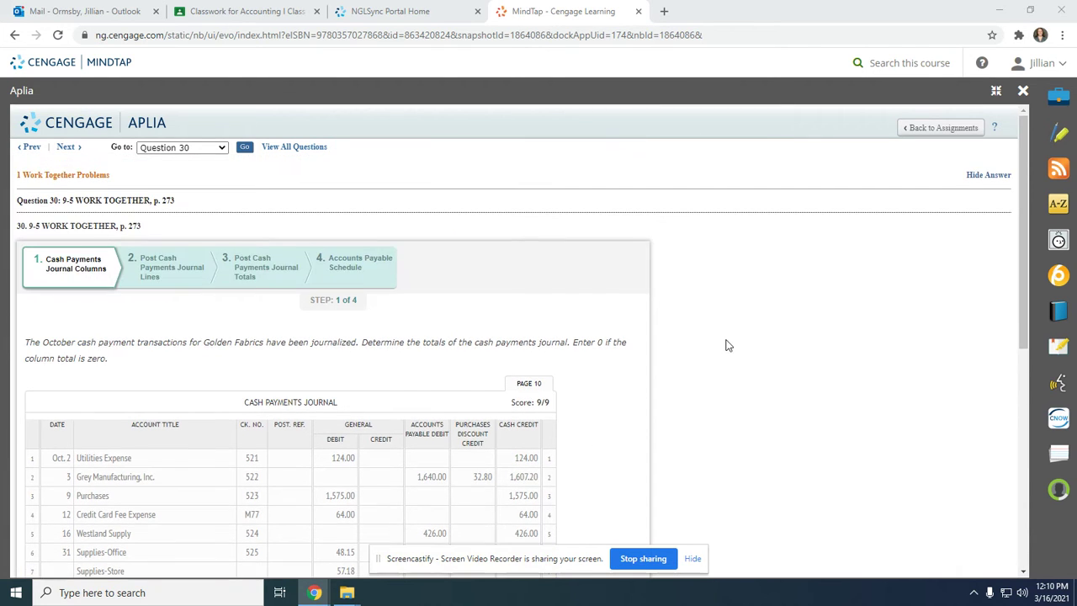
pyautogui.scroll(-5, 715, 358)
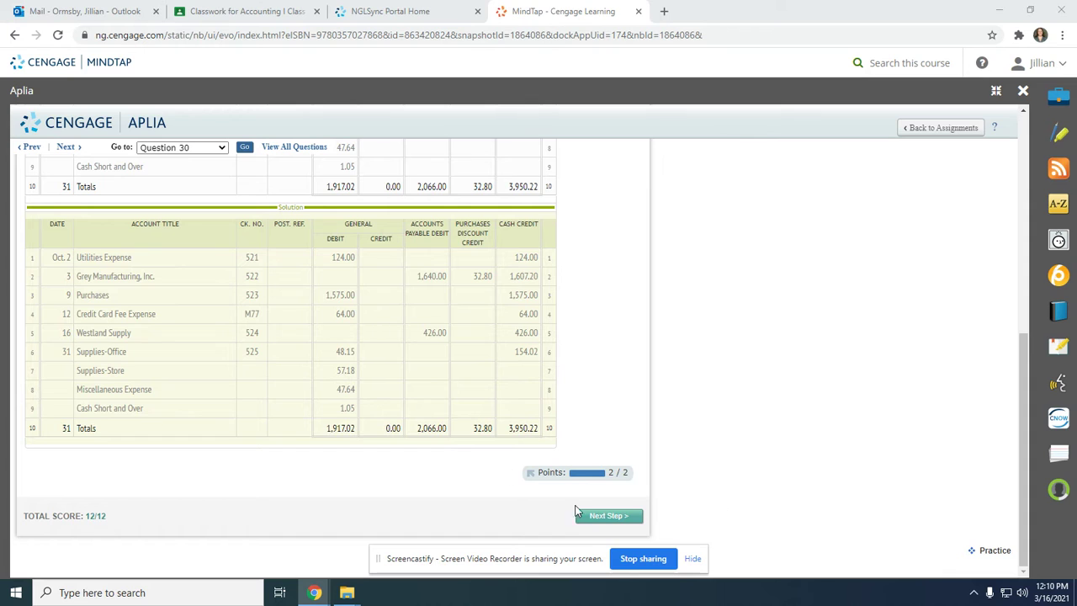
# Advance to step 2, Post Cash Payments Journal Lines, and look over its ledgers and journal.
pyautogui.click(610, 516)
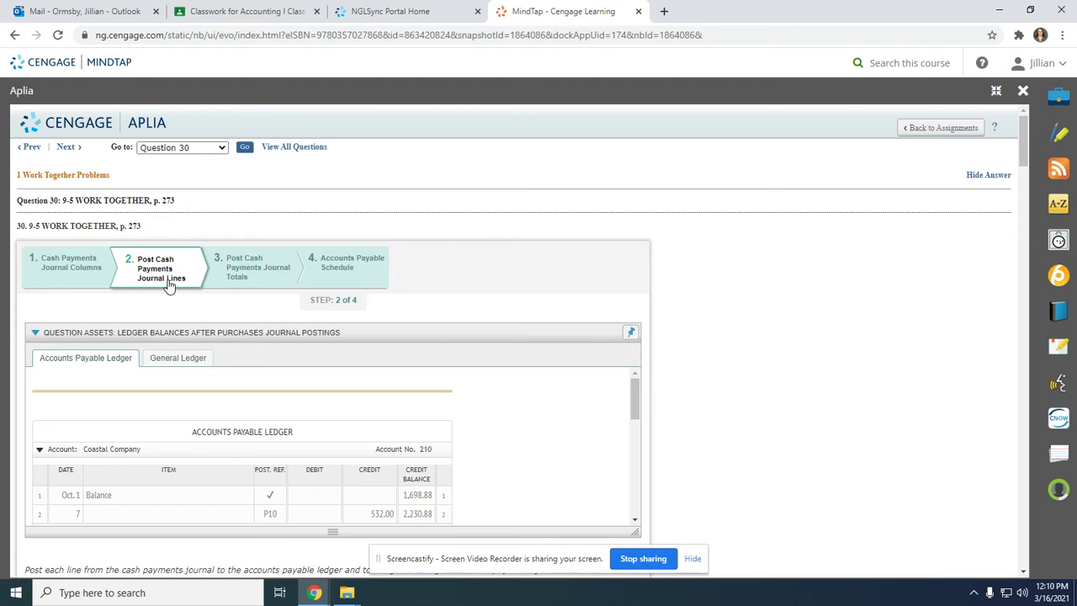
pyautogui.scroll(-2, 169, 286)
pyautogui.scroll(-5, 606, 316)
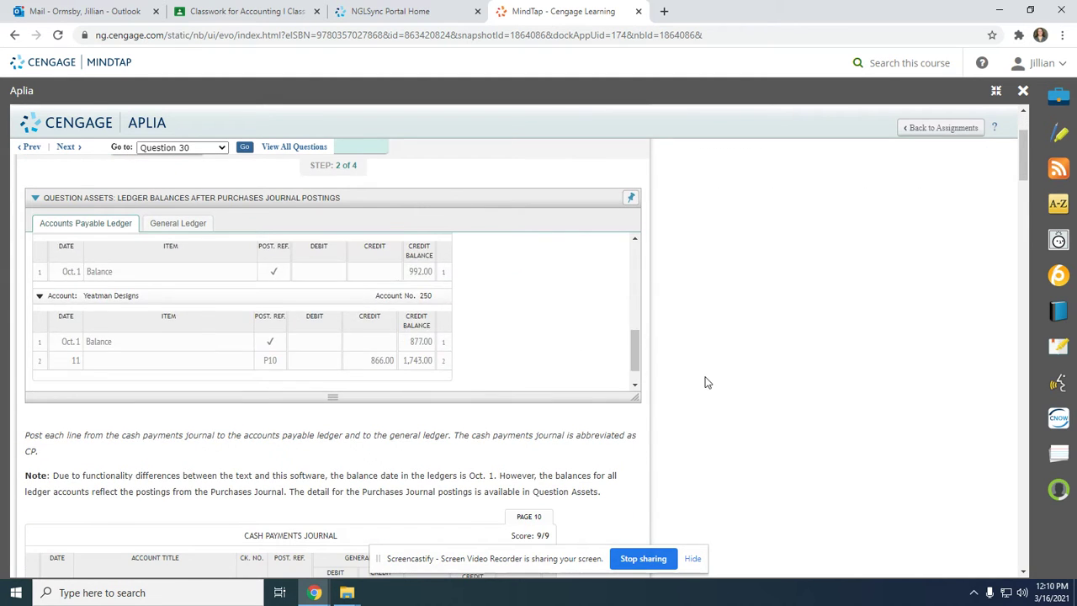
pyautogui.scroll(-4, 701, 383)
pyautogui.scroll(-7, 695, 383)
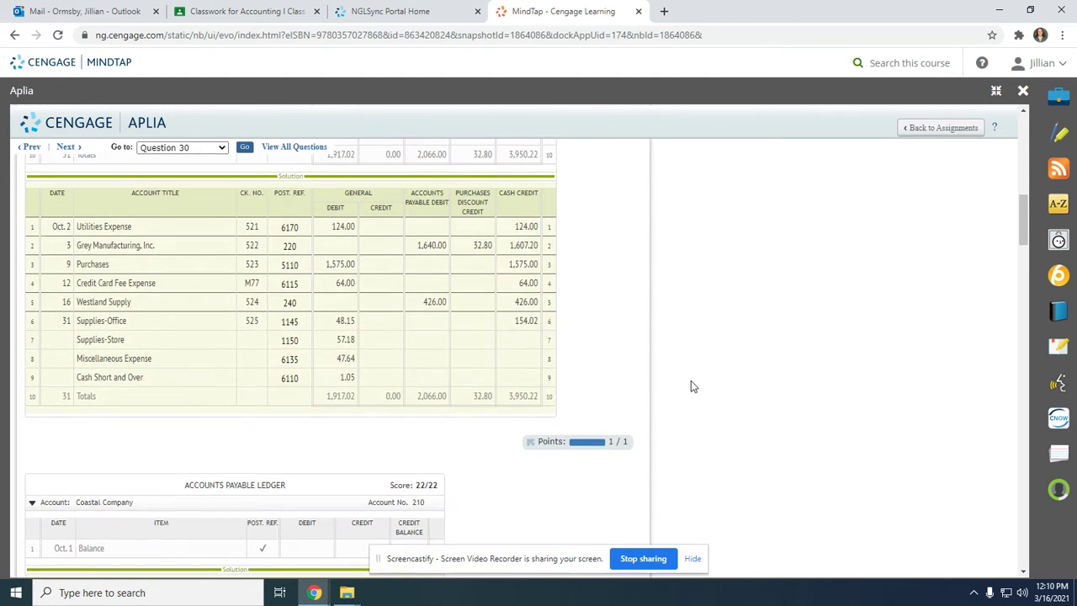
pyautogui.scroll(3, 691, 386)
pyautogui.scroll(4, 655, 375)
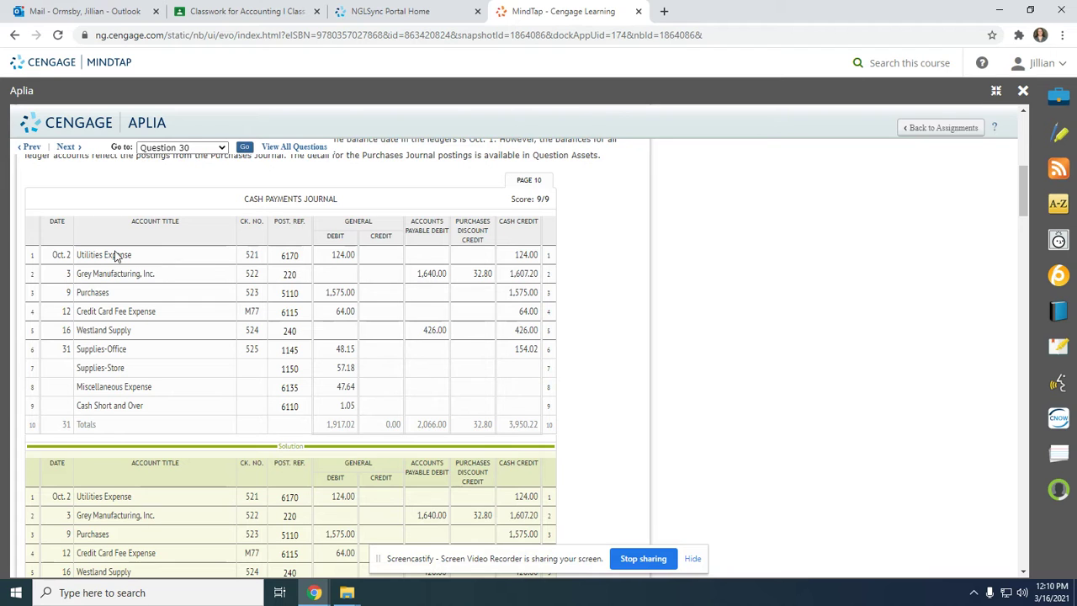
pyautogui.scroll(2, 125, 261)
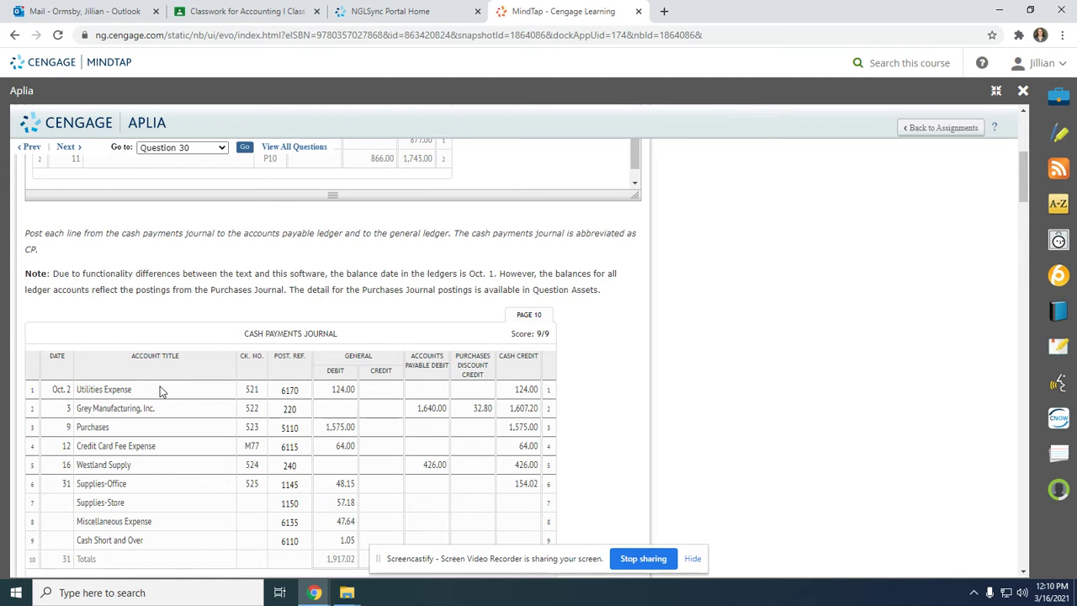
pyautogui.scroll(5, 160, 389)
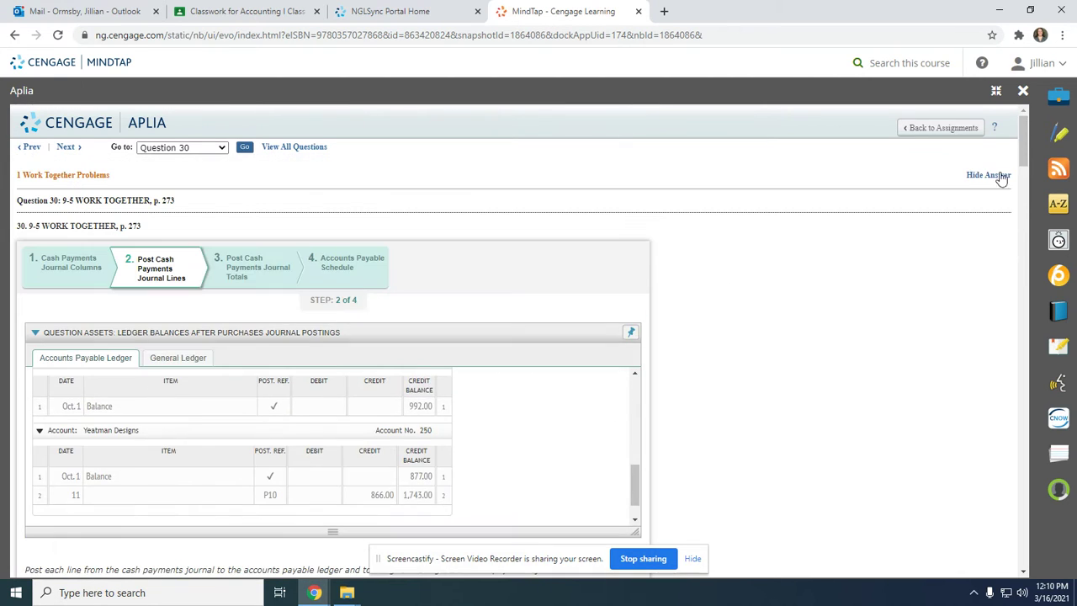
# Hide the worked answer and return to the step 2 journal and Accounts Payable Ledger.
pyautogui.click(992, 176)
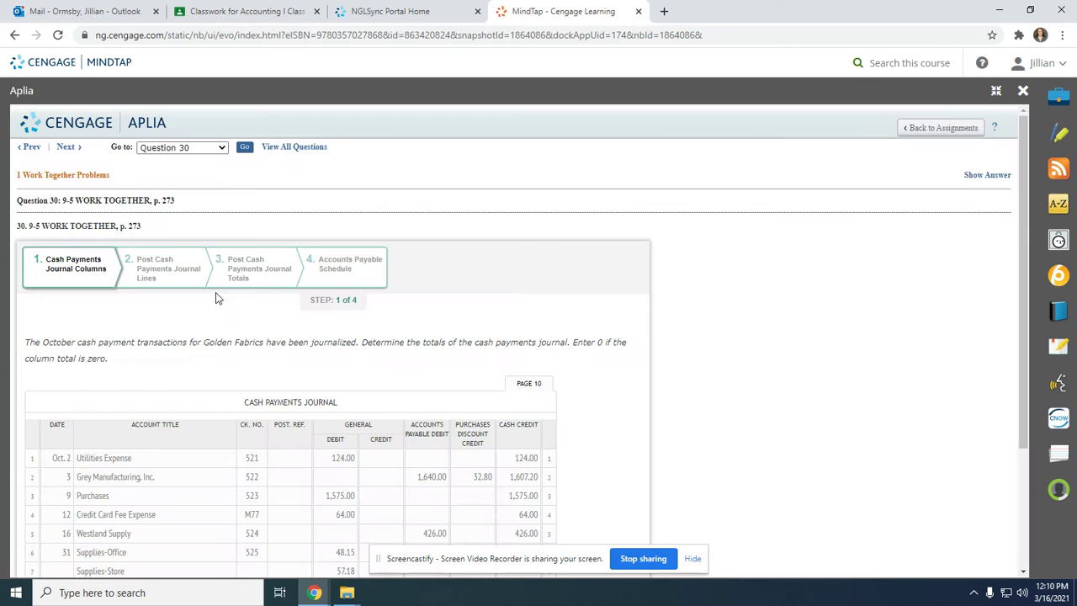
pyautogui.click(177, 268)
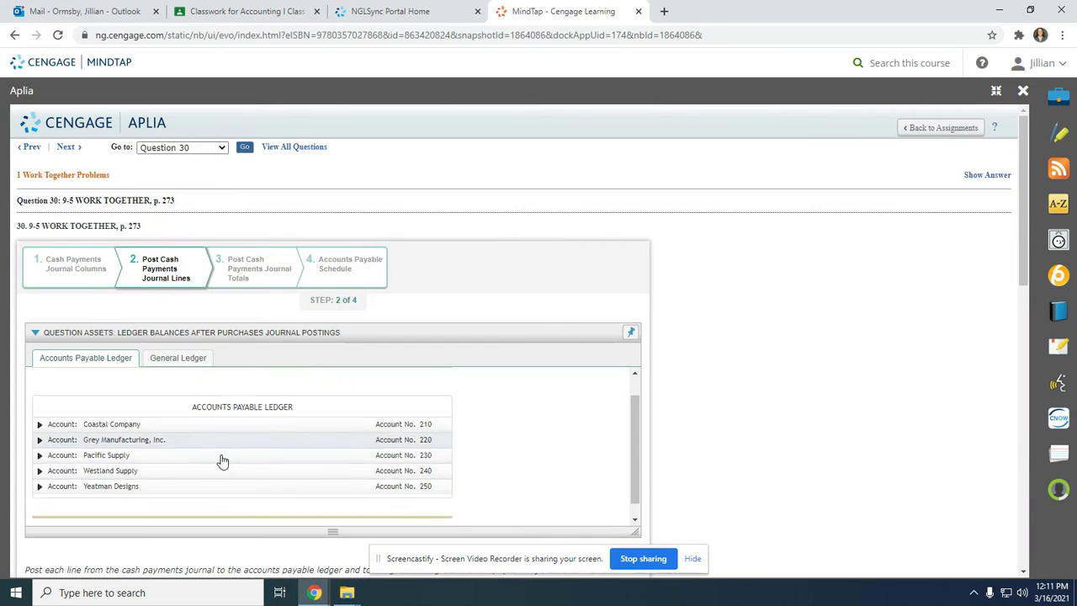
pyautogui.scroll(-2, 221, 460)
pyautogui.scroll(-2, 174, 557)
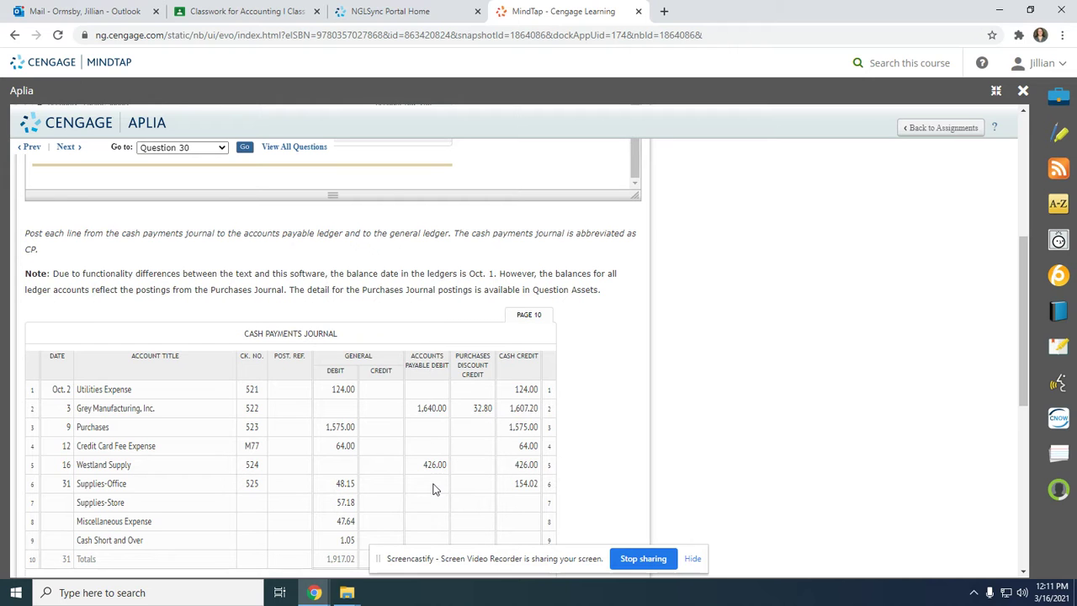
pyautogui.scroll(-1, 425, 437)
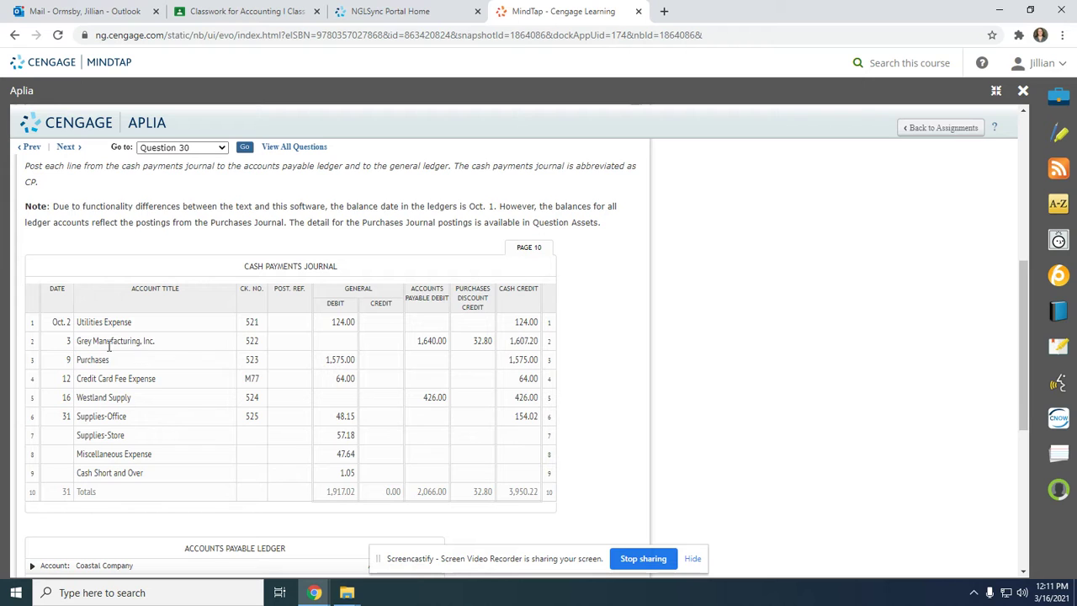
pyautogui.scroll(-1, 108, 347)
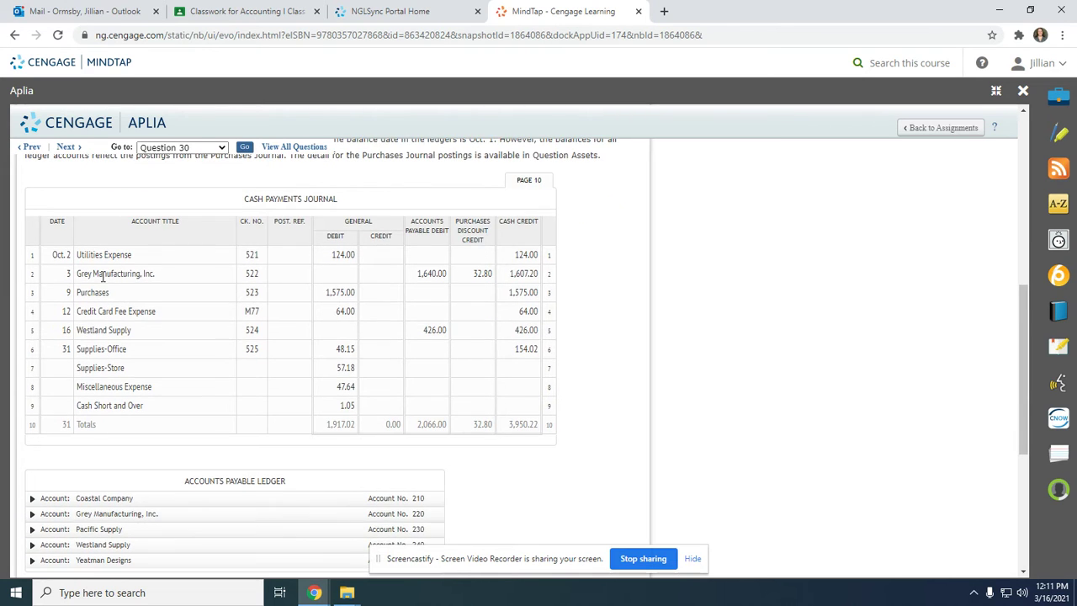
# Expand Grey Manufacturing, Inc.'s ledger and start a new Oct. 3 CP10 posting line.
pyautogui.click(134, 513)
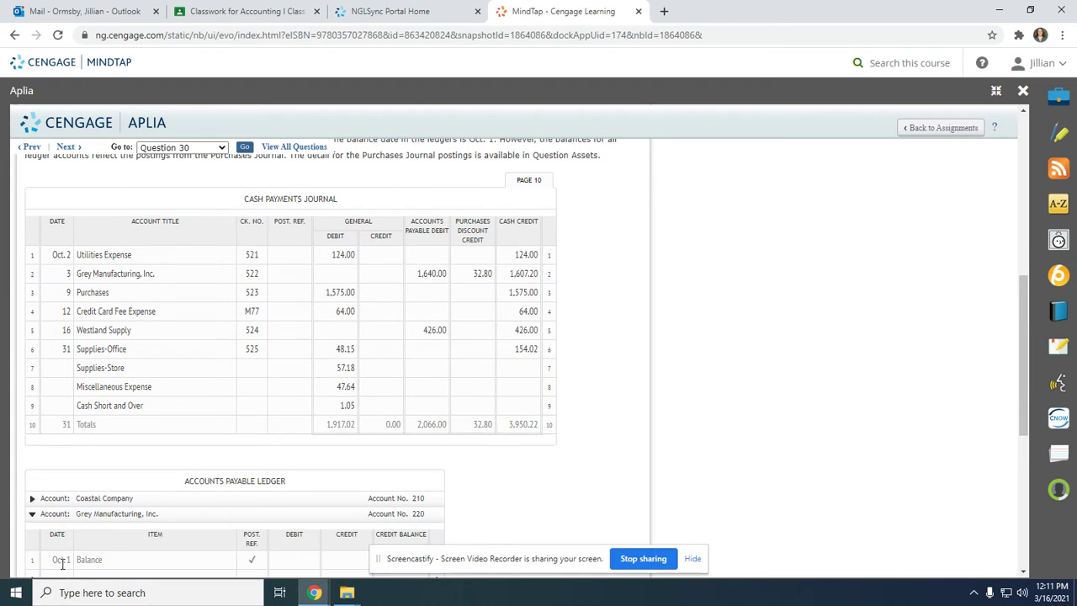
pyautogui.scroll(-1, 67, 564)
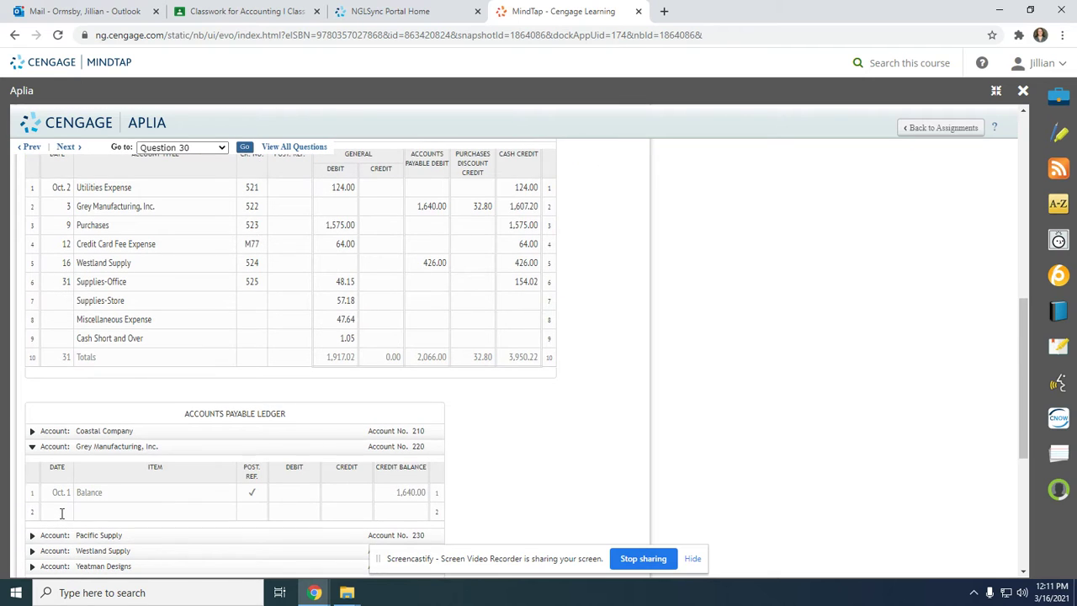
pyautogui.click(62, 512)
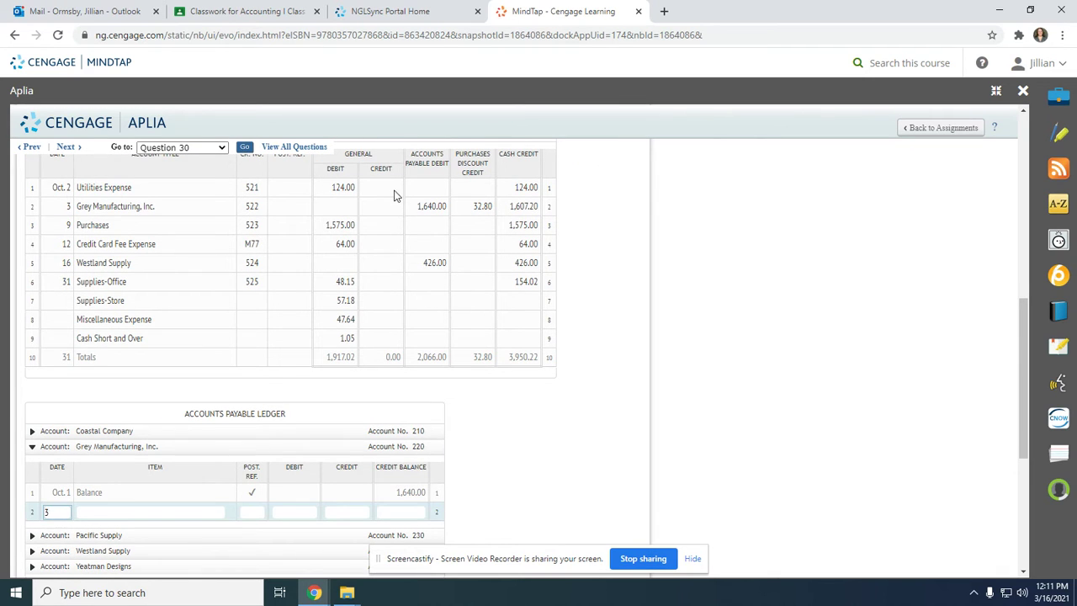
pyautogui.scroll(2, 394, 195)
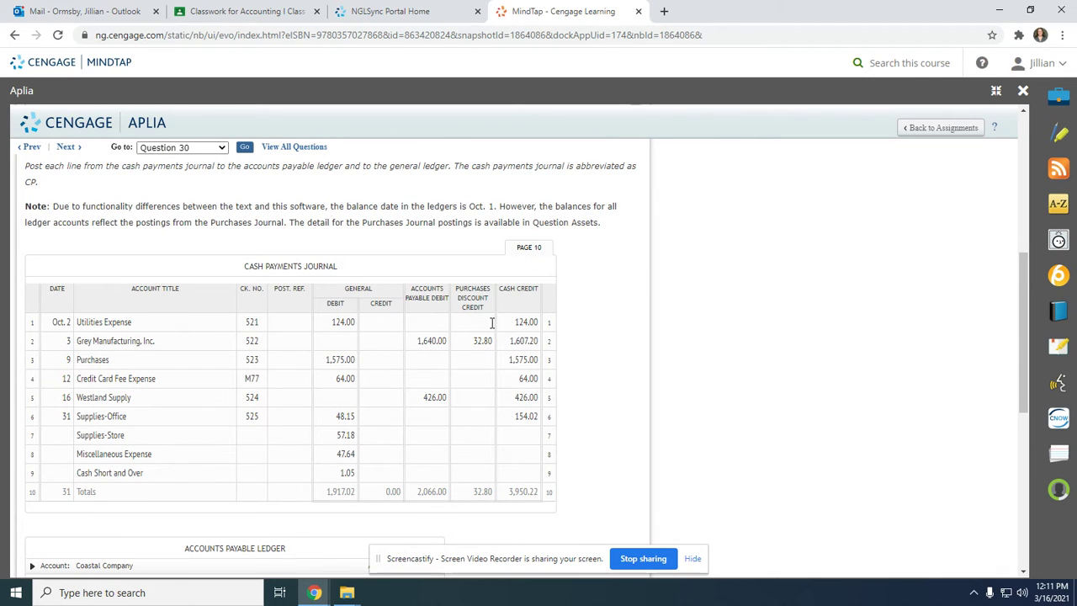
pyautogui.scroll(-2, 492, 322)
pyautogui.click(253, 511)
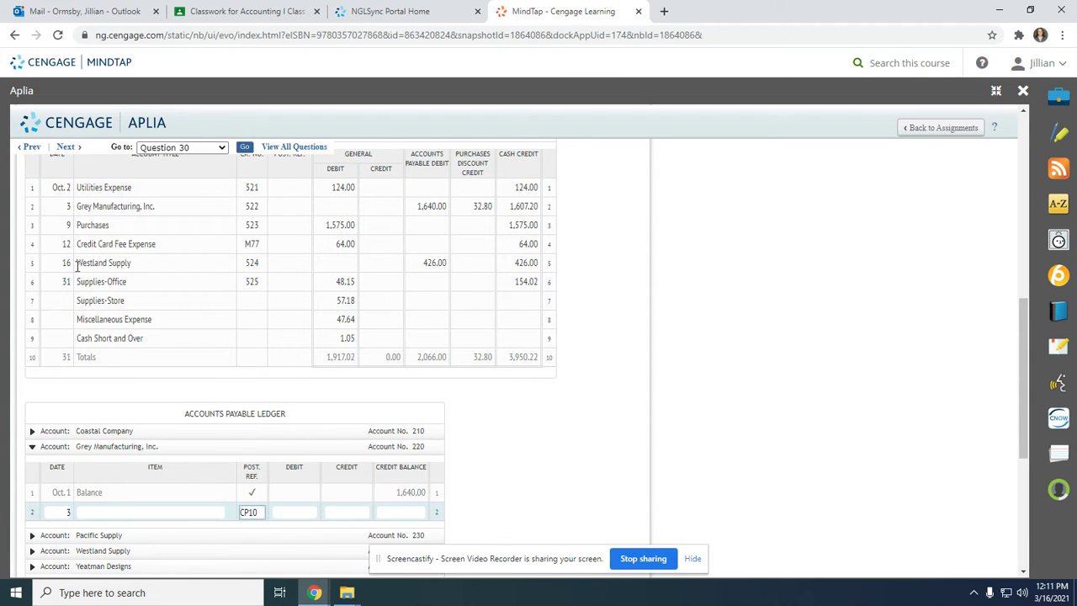
pyautogui.scroll(2, 455, 282)
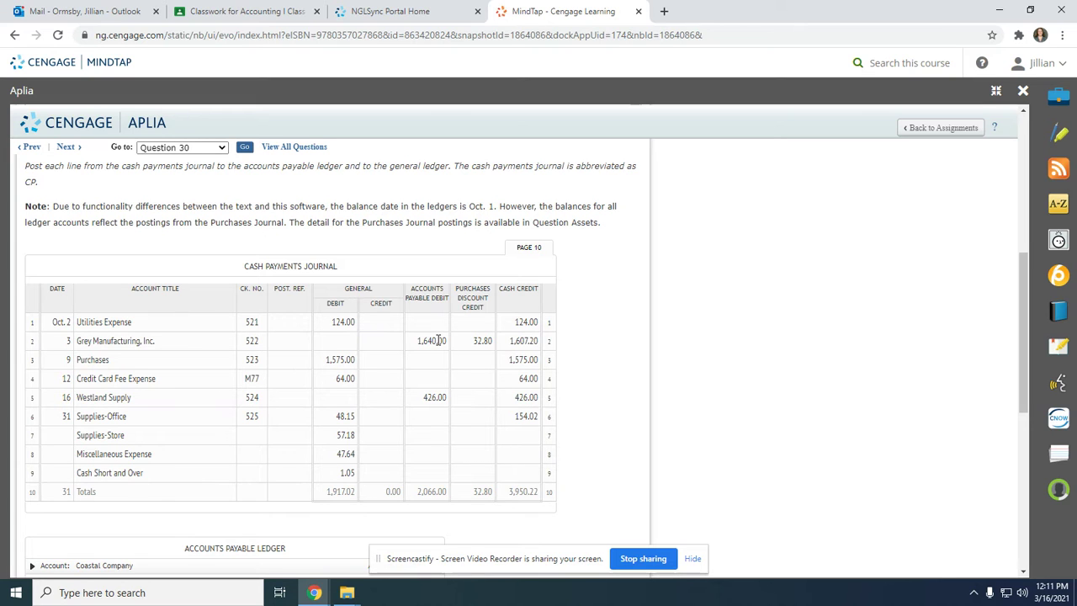
pyautogui.scroll(-2, 437, 354)
# Post a 1,640.00 debit leaving a 0.00 balance, mark the journal line 220, and collapse the account.
pyautogui.click(301, 513)
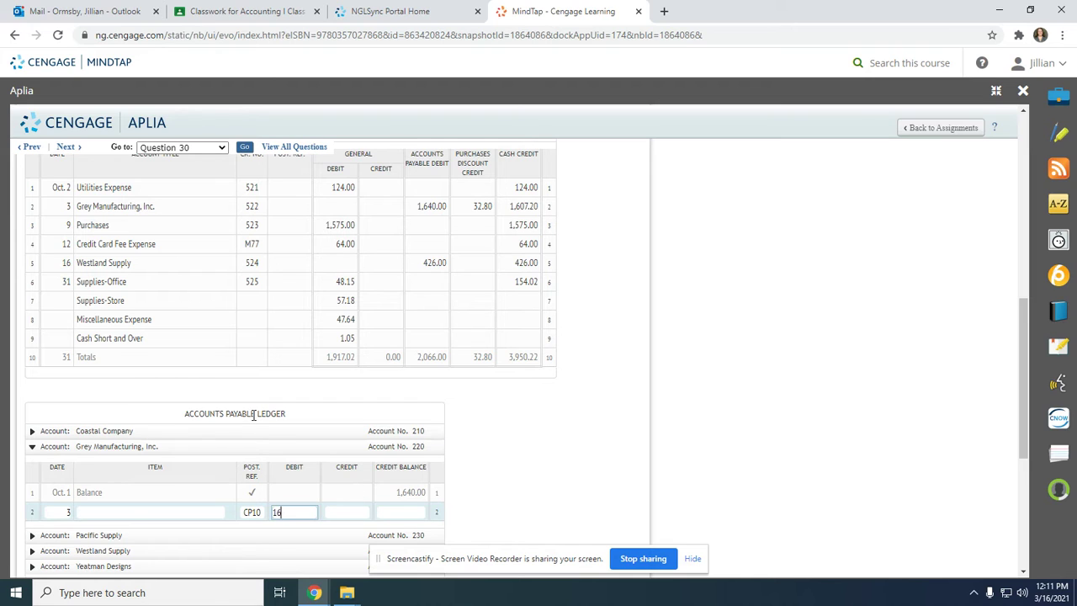
pyautogui.write('1640.0')
pyautogui.click(405, 511)
pyautogui.click(471, 512)
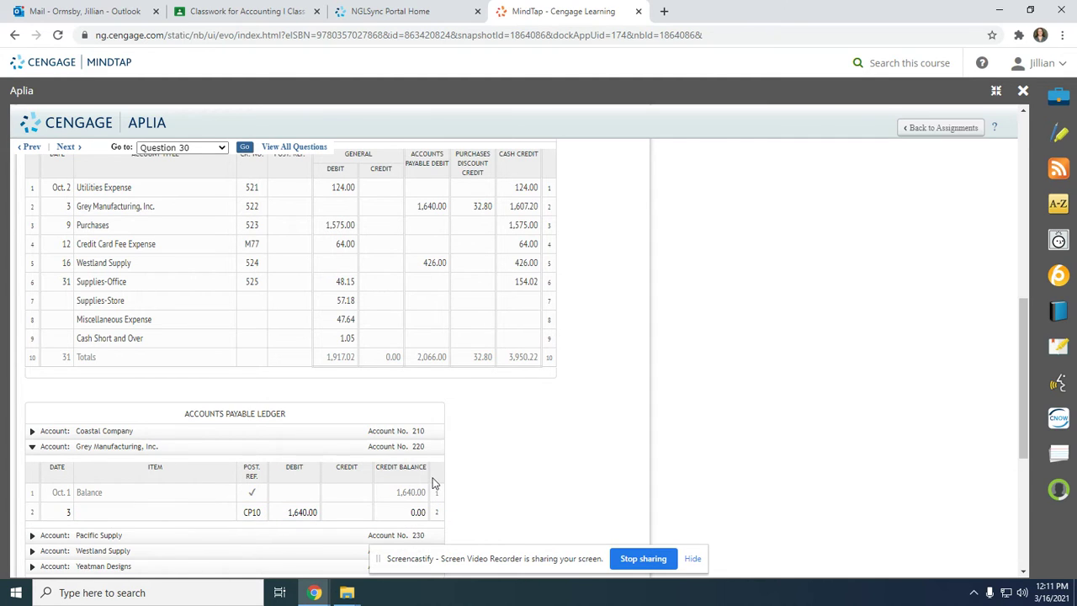
pyautogui.click(285, 204)
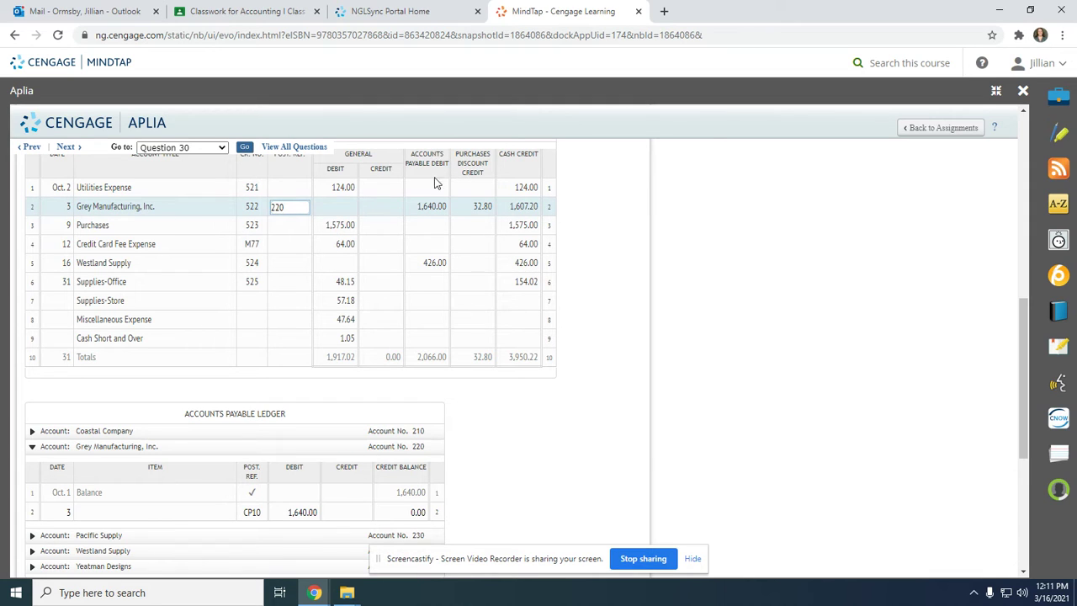
pyautogui.click(105, 451)
# Add a line dated 16 with Post. Ref. CP10 and a 426 debit to Westland Supply's ledger.
pyautogui.scroll(-1, 105, 421)
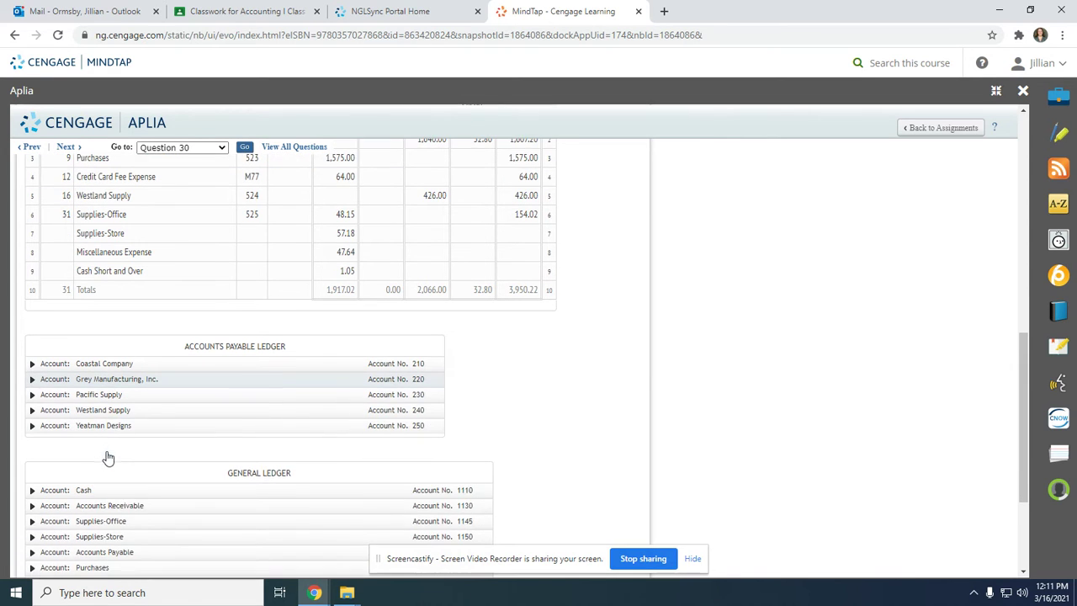
pyautogui.click(103, 411)
pyautogui.click(62, 474)
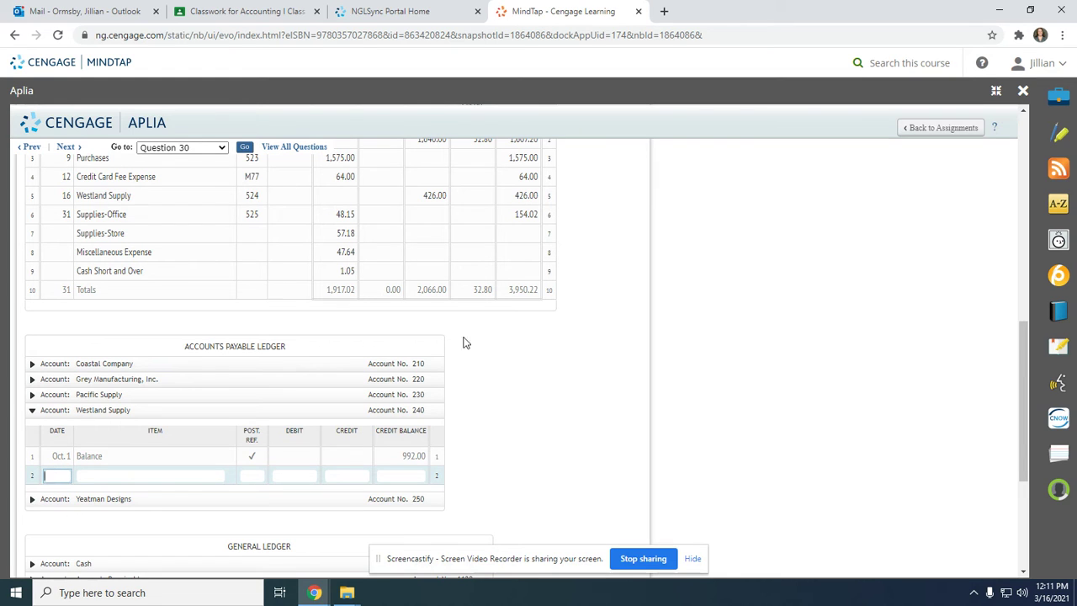
pyautogui.write('16')
pyautogui.click(257, 477)
pyautogui.write('CP')
pyautogui.scroll(3, 402, 426)
pyautogui.scroll(-3, 465, 429)
pyautogui.click(303, 476)
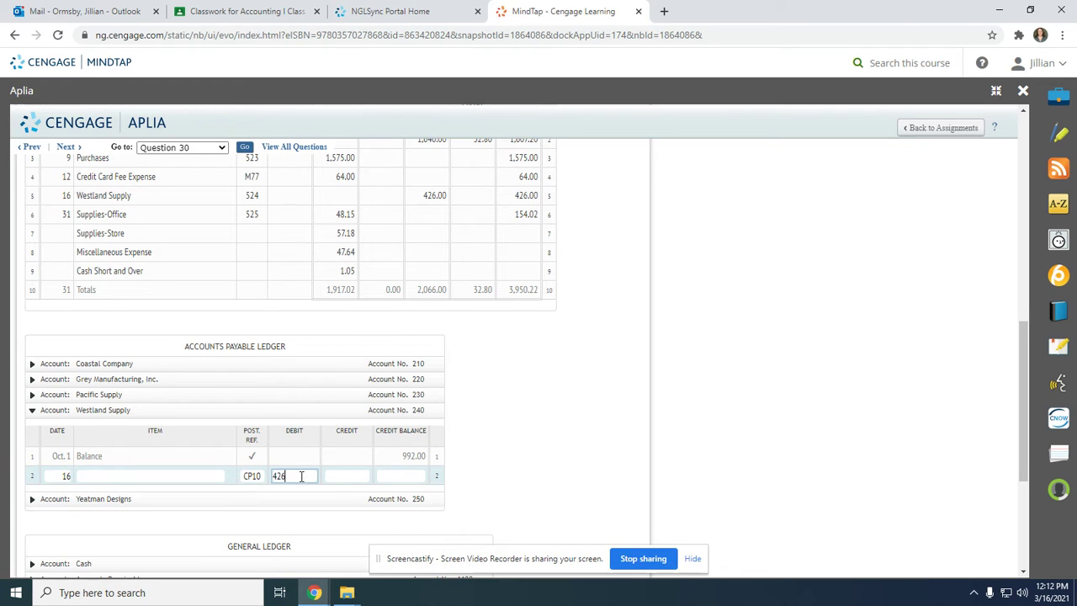
pyautogui.click(93, 593)
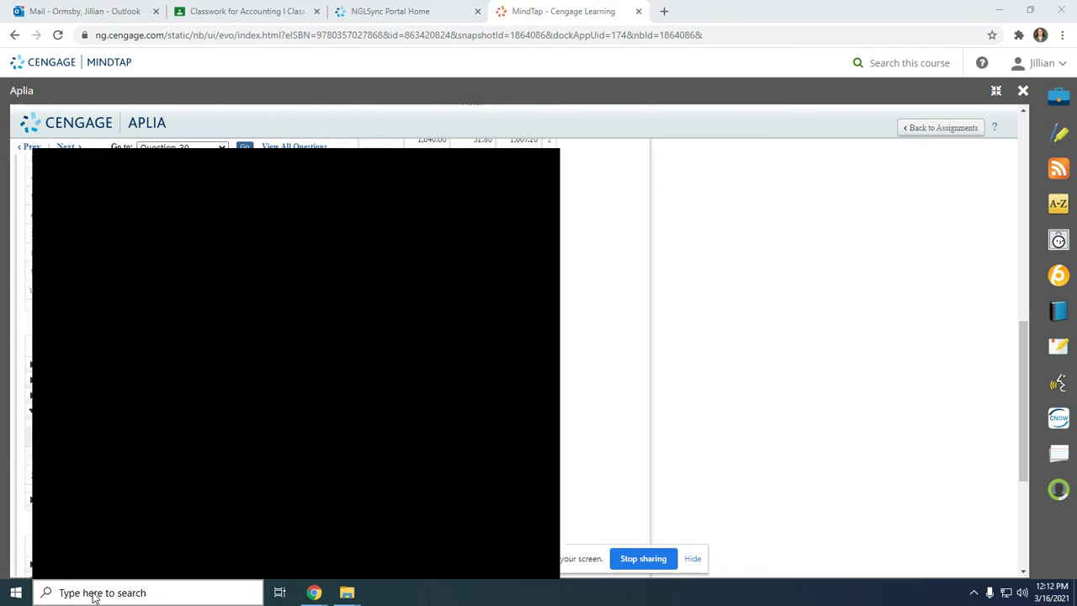
# Compute 992 − 426 = 566 in Windows Calculator for Westland Supply's new balance.
pyautogui.write('culator')
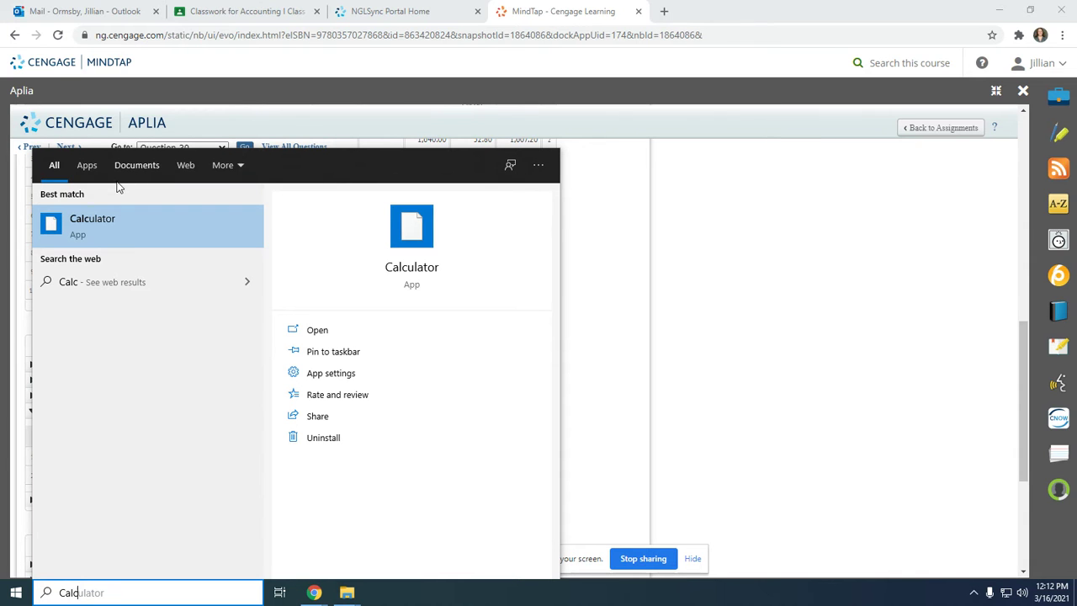
pyautogui.click(120, 233)
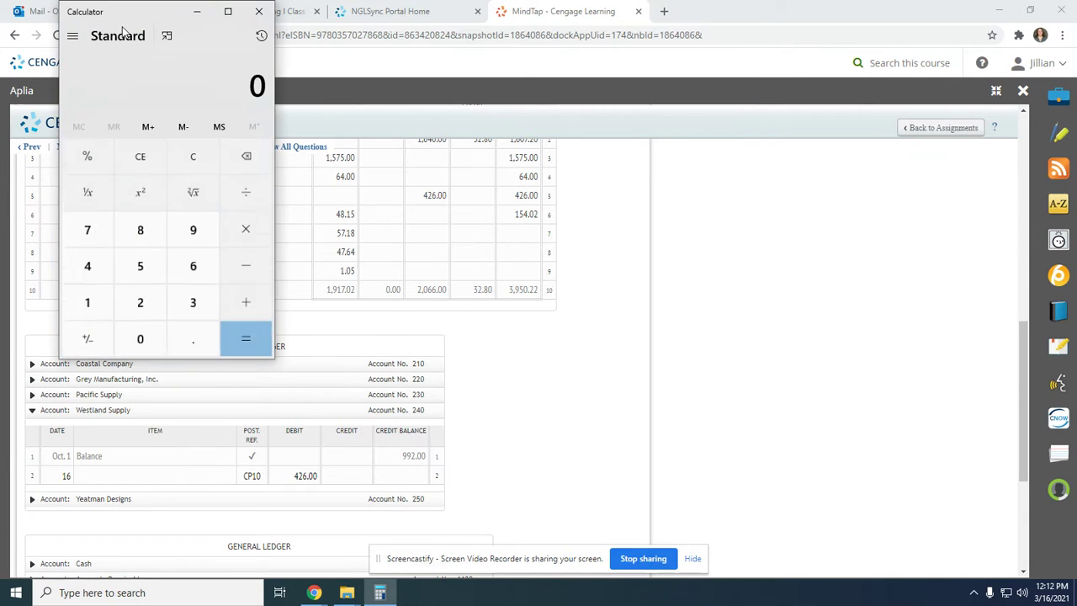
pyautogui.moveTo(126, 10); pyautogui.dragTo(690, 147)
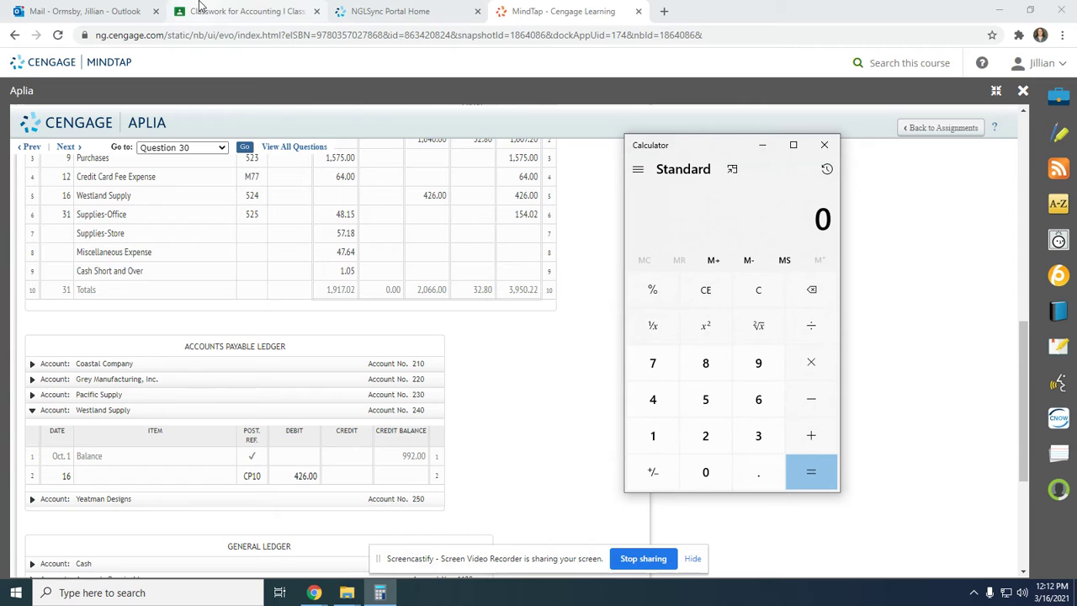
pyautogui.write('99')
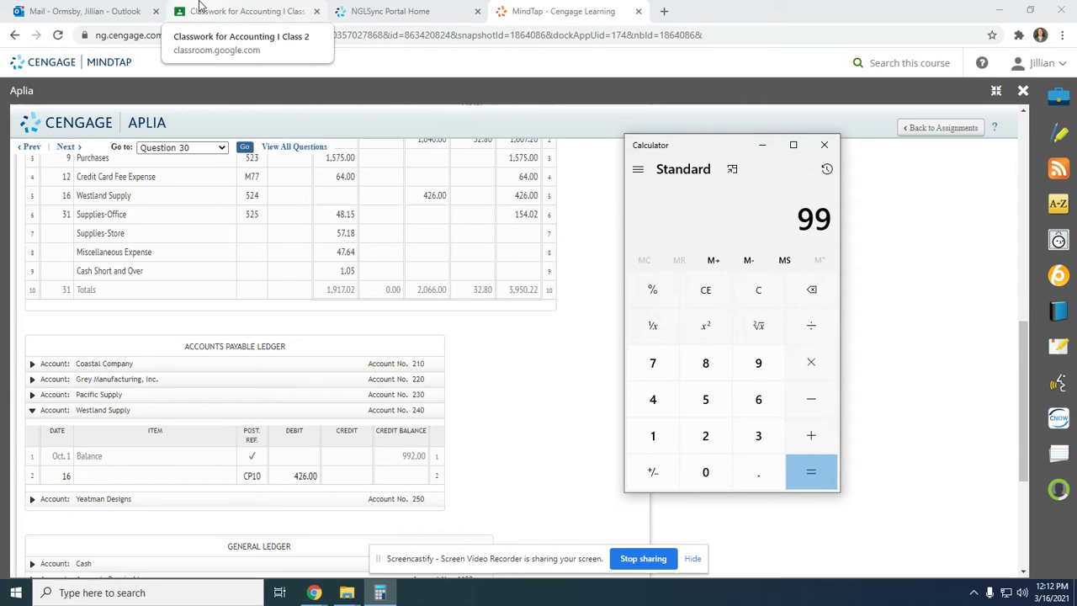
pyautogui.write('2 - 426')
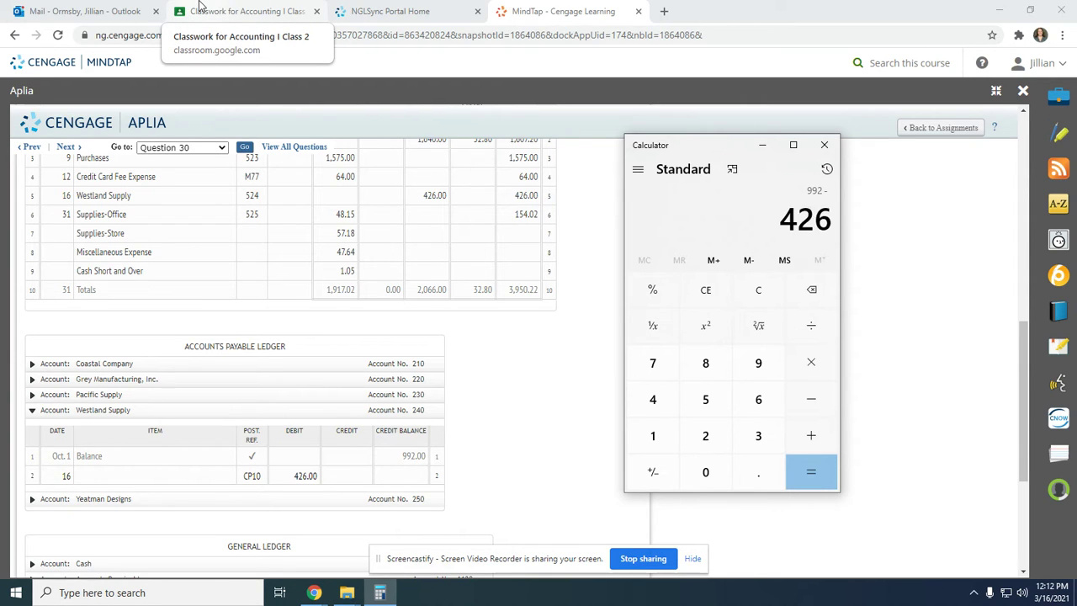
pyautogui.press('Return')
pyautogui.click(412, 472)
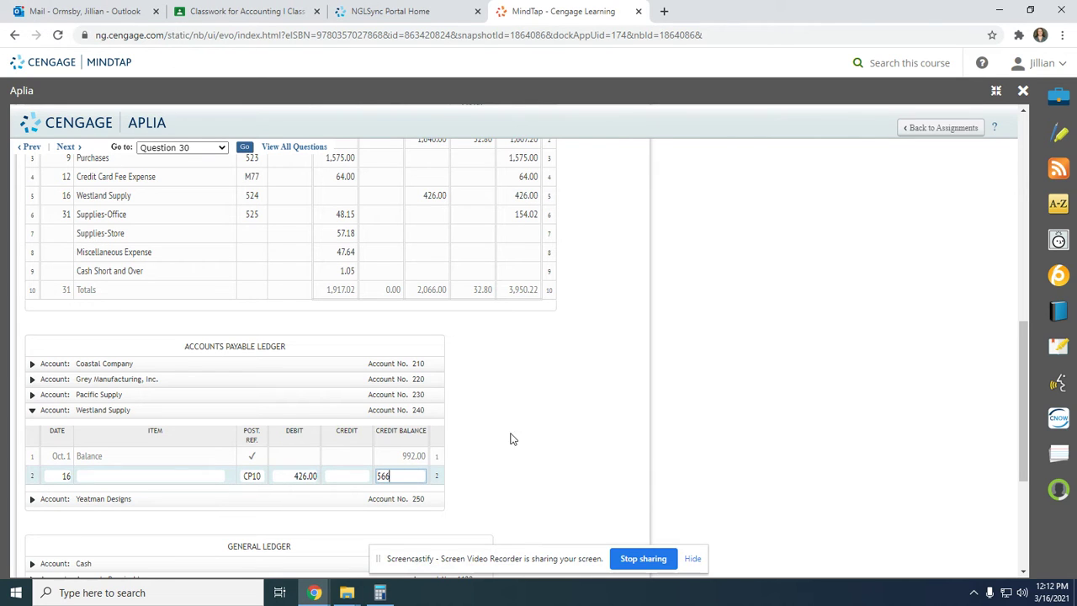
# Record Westland Supply's 566.00 credit balance and journal Post. Ref. 240, then collapse its ledger.
pyautogui.click(539, 447)
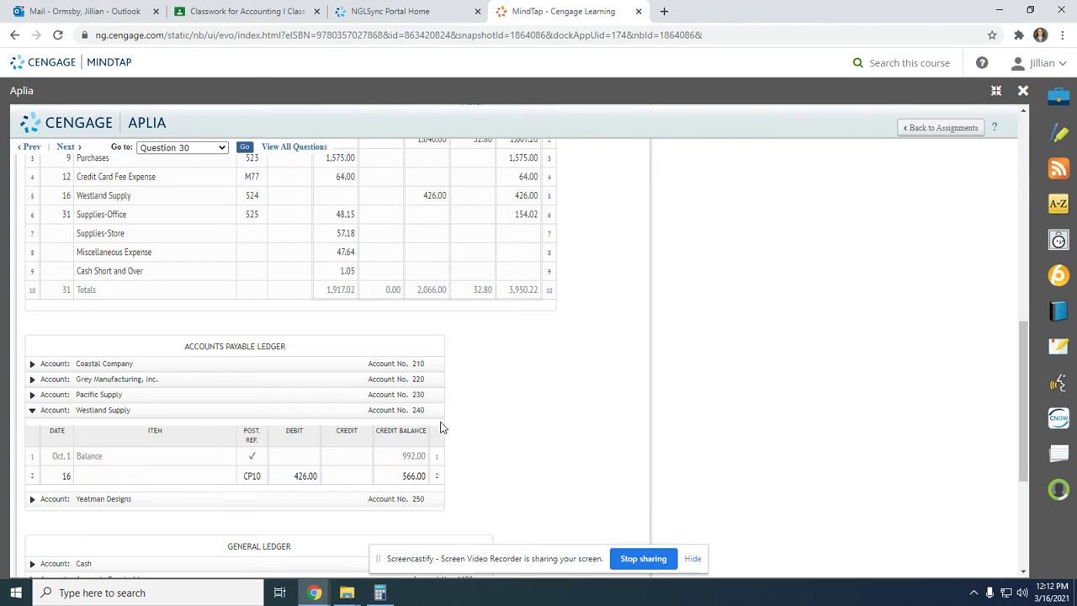
pyautogui.click(300, 196)
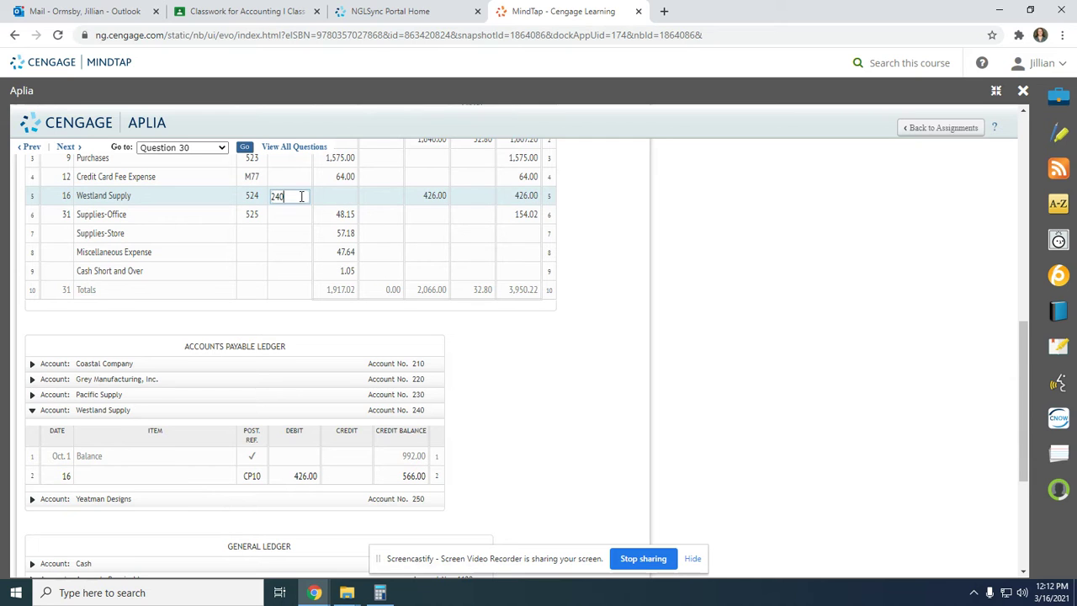
pyautogui.click(603, 433)
pyautogui.scroll(3, 499, 328)
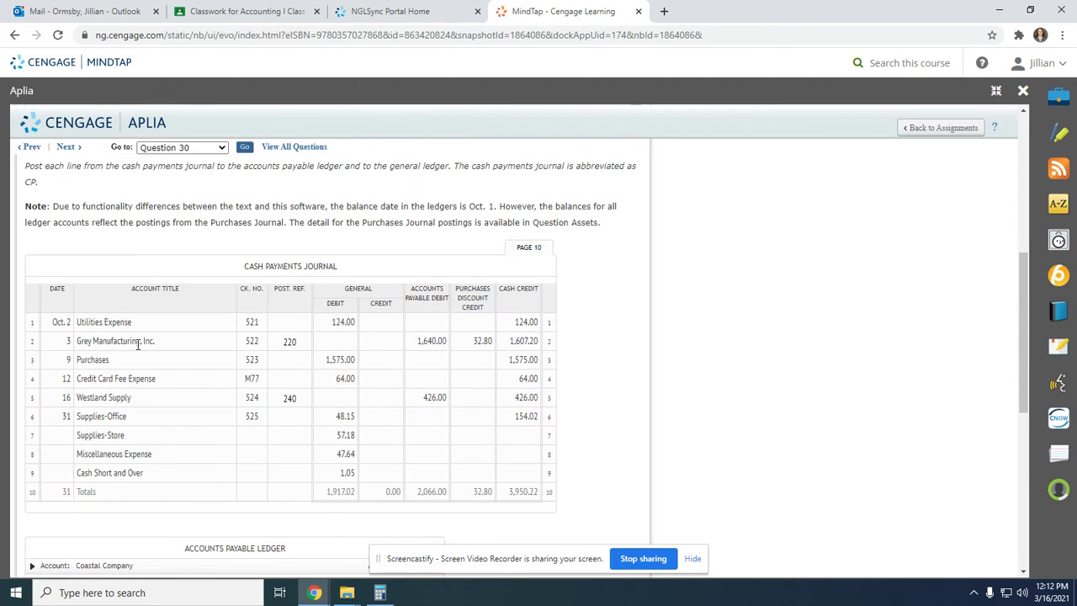
pyautogui.scroll(-4, 166, 505)
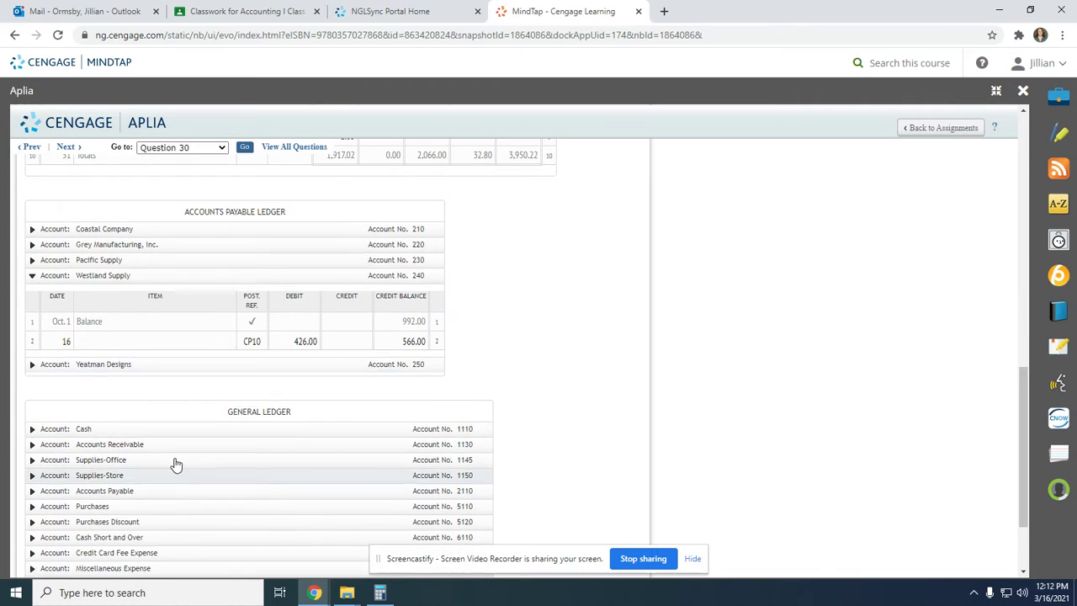
pyautogui.click(156, 280)
pyautogui.scroll(3, 191, 315)
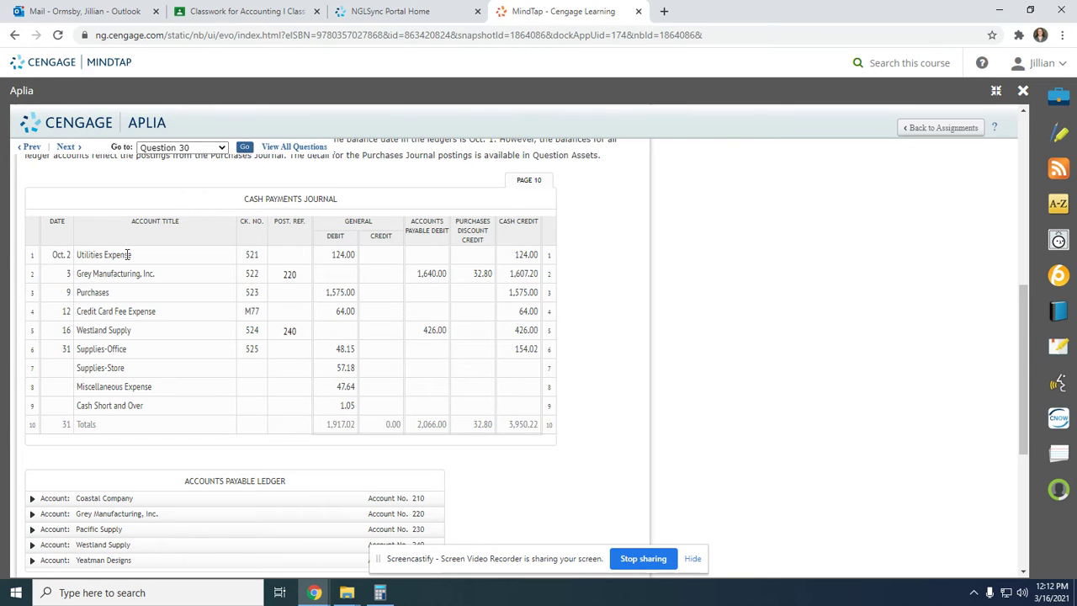
pyautogui.scroll(-2, 128, 254)
pyautogui.scroll(-1, 132, 288)
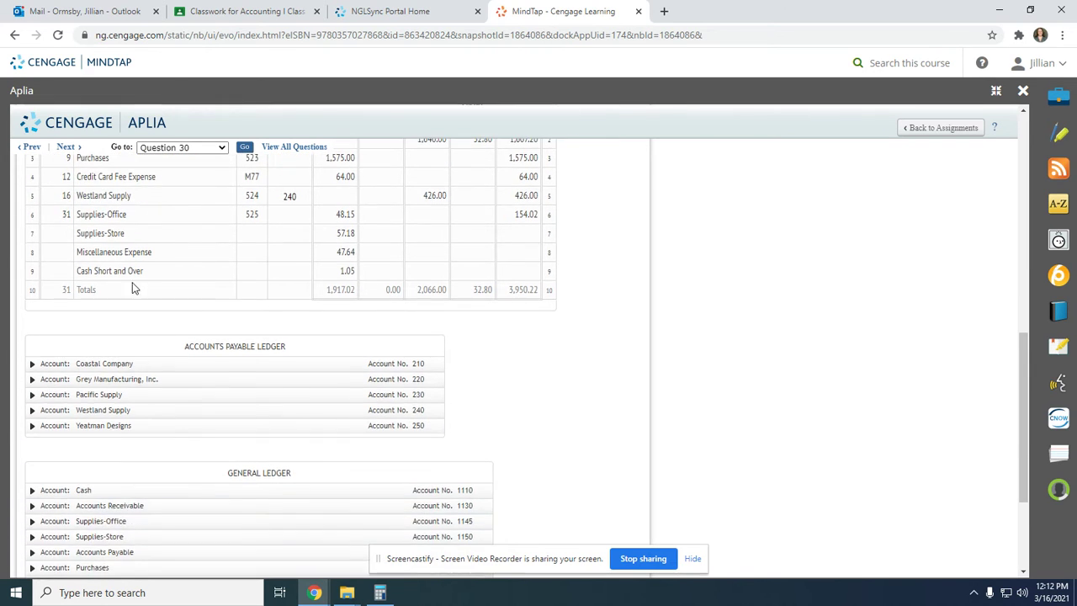
pyautogui.scroll(4, 134, 287)
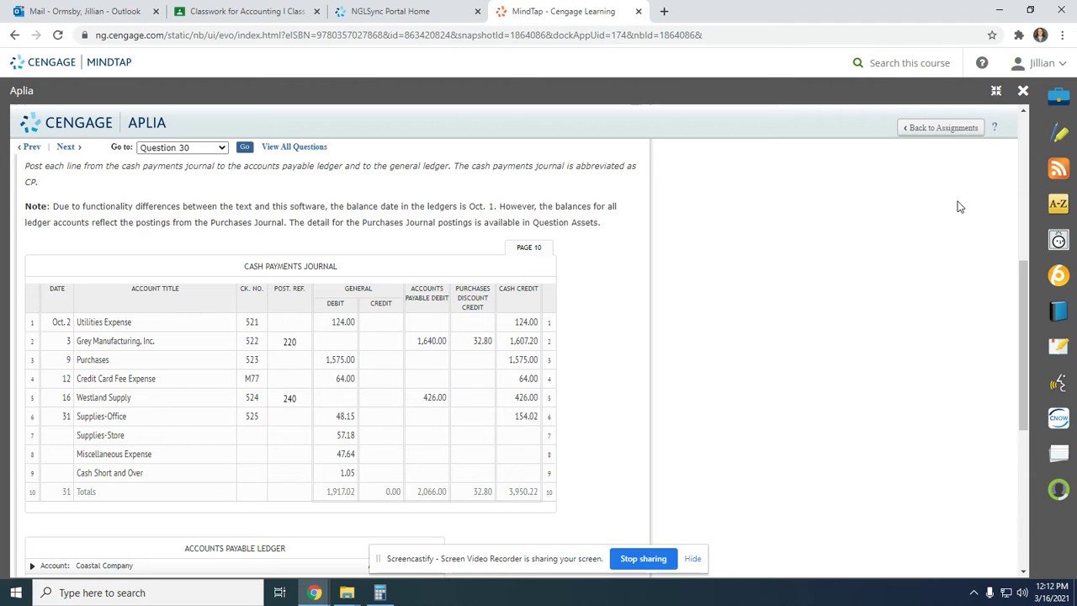
pyautogui.scroll(8, 926, 244)
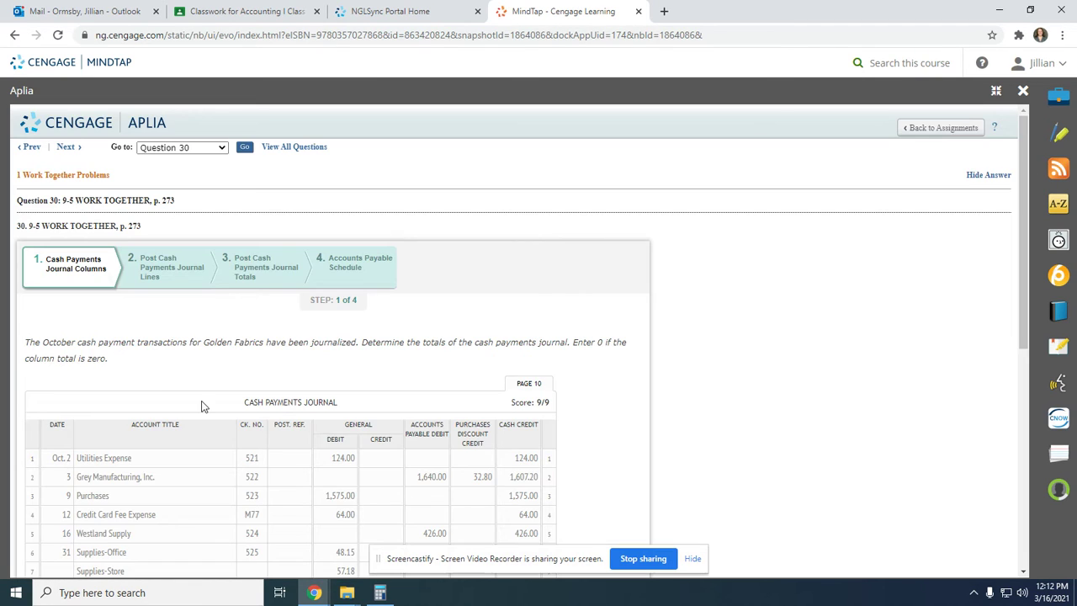
# Check step 1's solution table, confirming 2/2 points and a 12/12 total score.
pyautogui.scroll(-4, 202, 407)
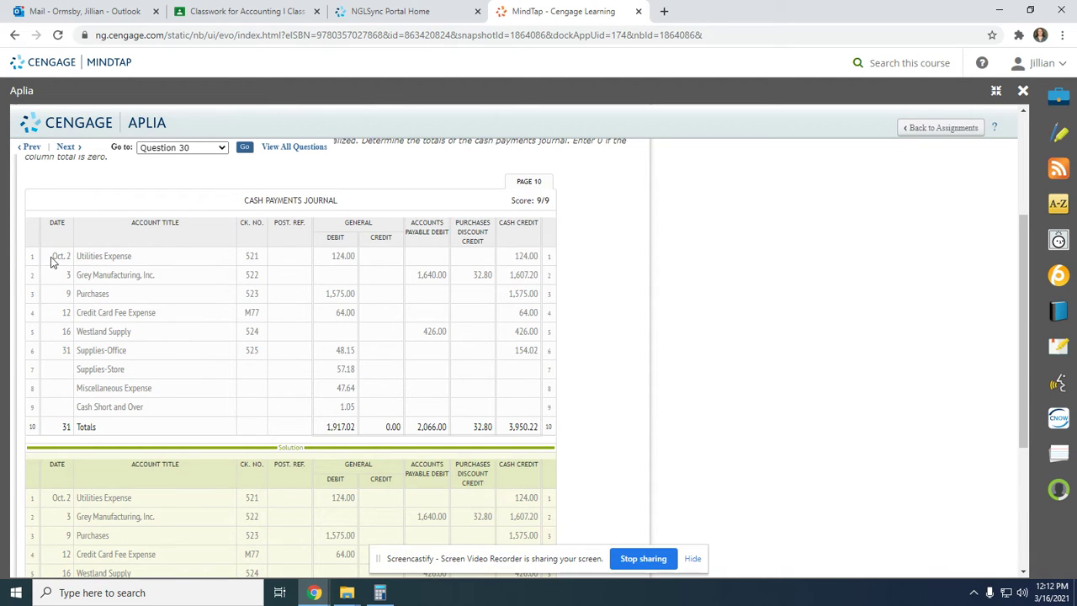
pyautogui.scroll(-5, 142, 365)
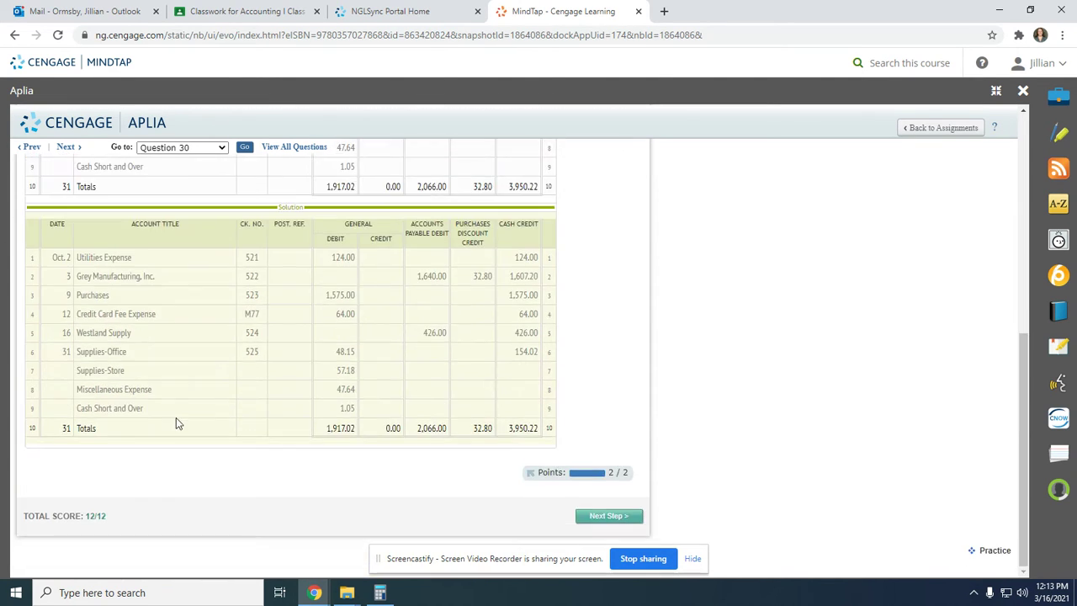
pyautogui.scroll(9, 194, 213)
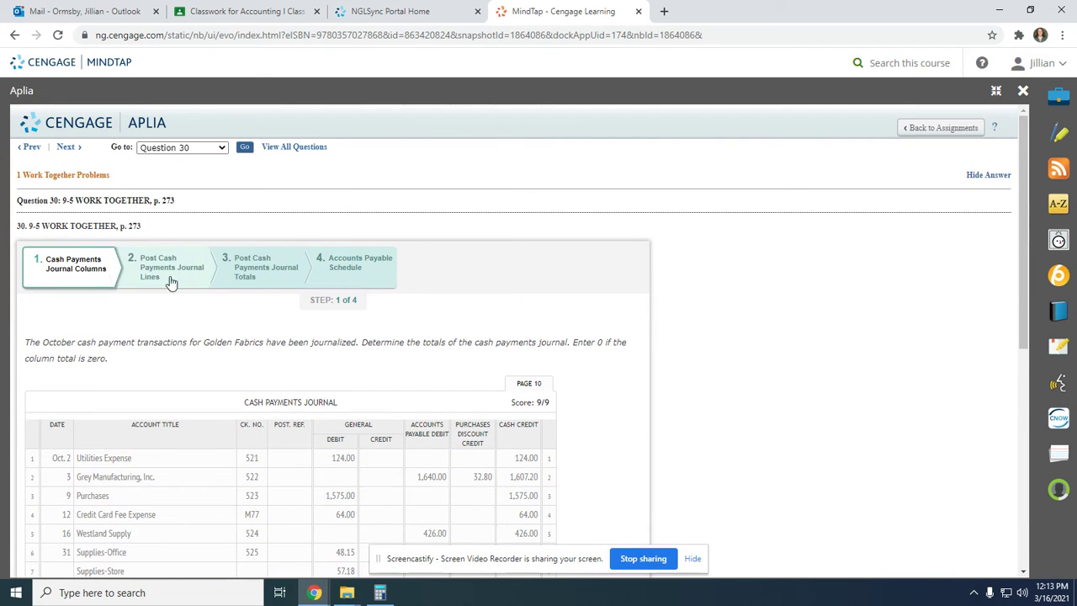
# Review step 2's General Ledger postings from Cash through Utilities Expense.
pyautogui.click(168, 273)
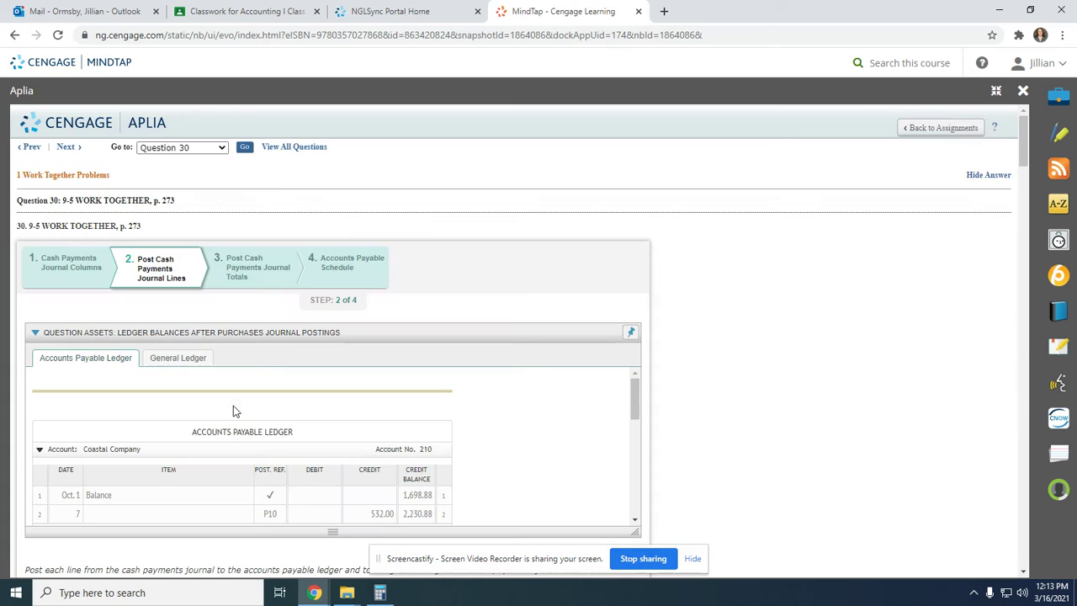
pyautogui.scroll(-6, 233, 408)
pyautogui.scroll(-15, 169, 480)
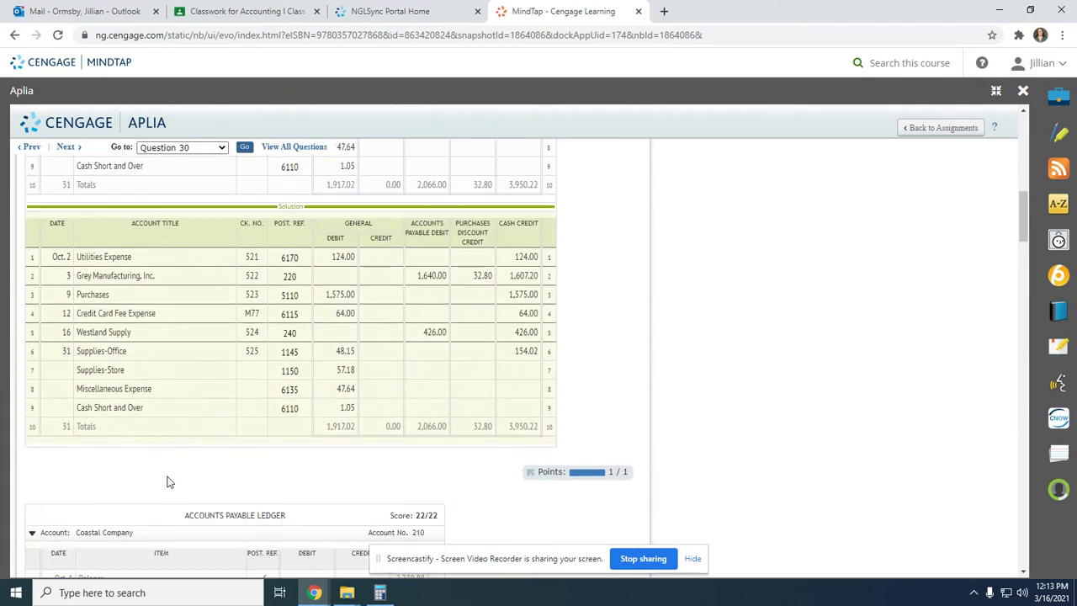
pyautogui.scroll(-10, 168, 480)
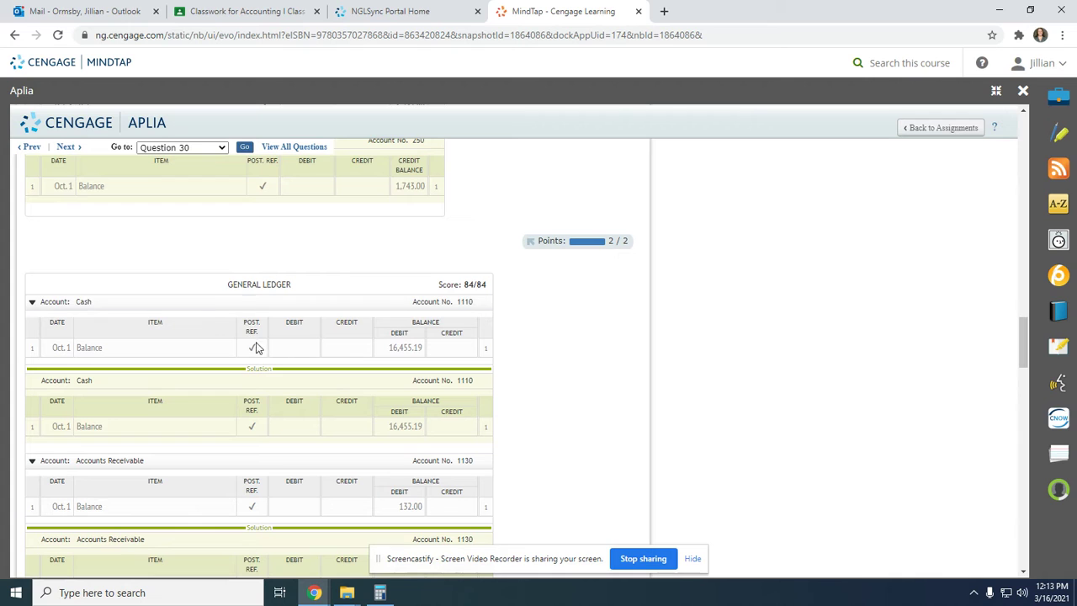
pyautogui.click(101, 306)
pyautogui.click(88, 326)
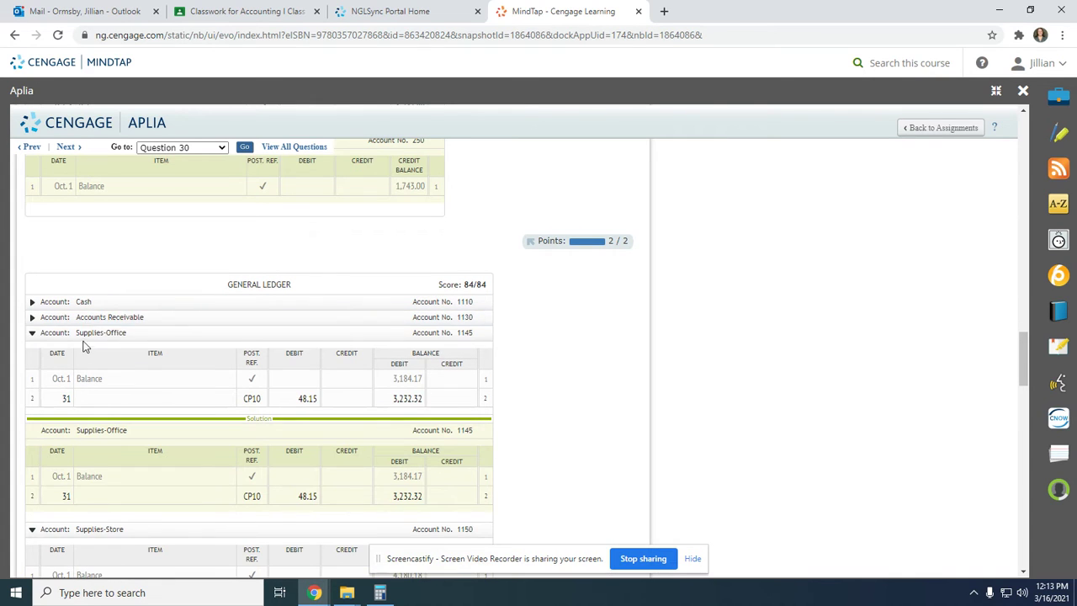
pyautogui.click(88, 336)
pyautogui.click(86, 348)
pyautogui.click(91, 365)
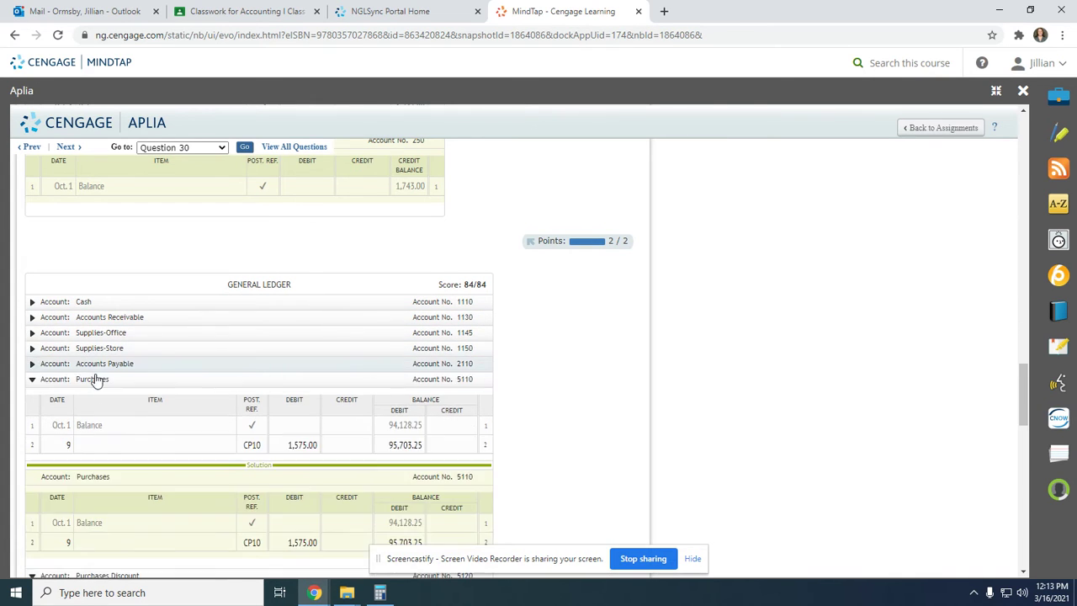
pyautogui.click(92, 379)
pyautogui.click(96, 395)
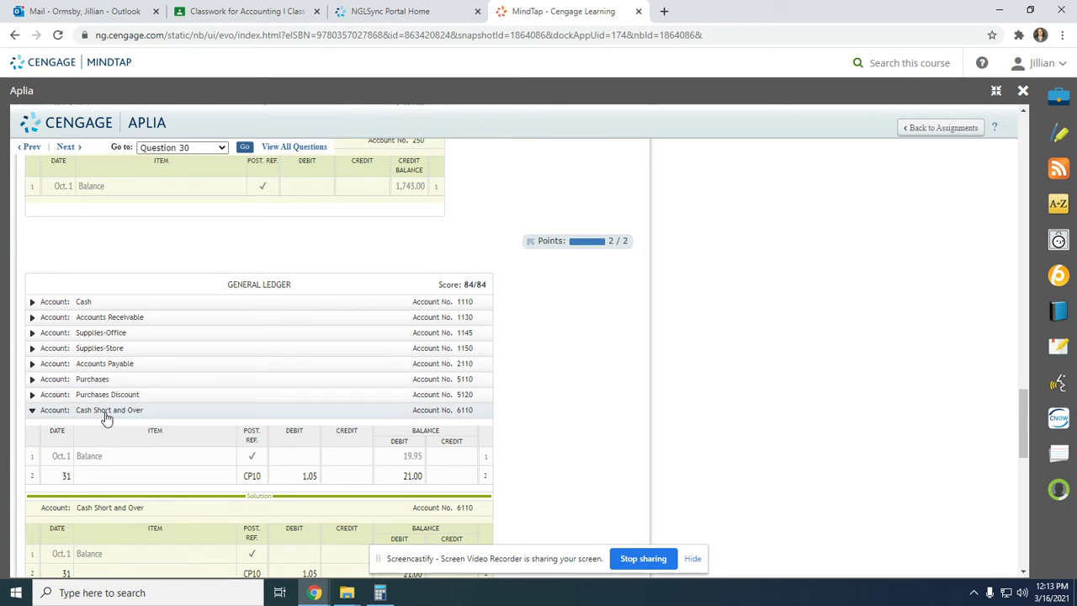
pyautogui.click(106, 411)
pyautogui.click(110, 426)
pyautogui.click(108, 441)
pyautogui.scroll(-2, 108, 447)
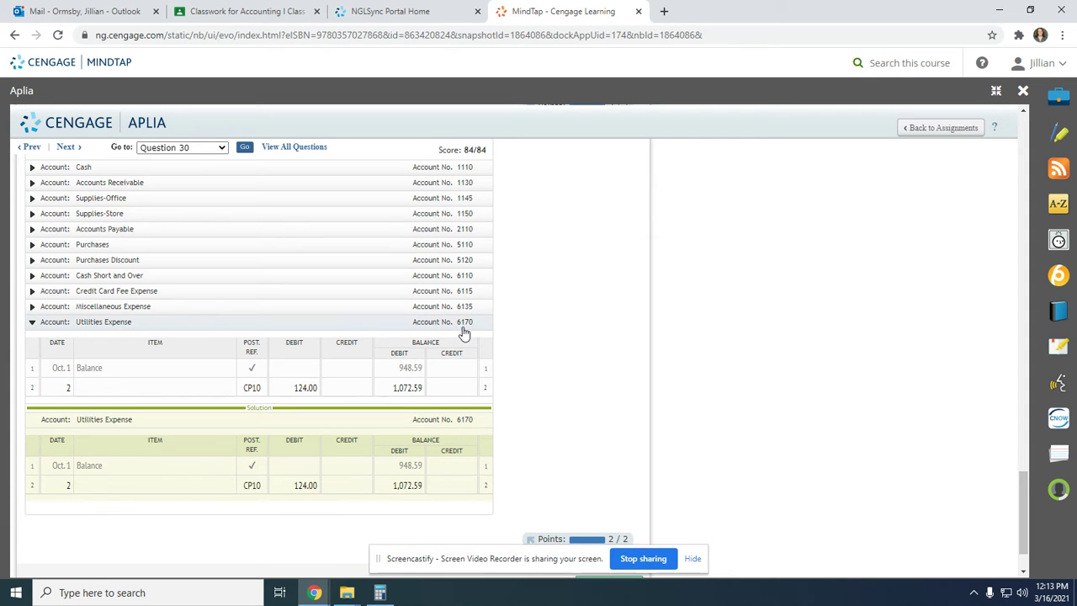
# Check vendor accounts Grey Manufacturing, Pacific Supply, Westland Supply and Yeatman Designs.
pyautogui.scroll(1, 476, 347)
pyautogui.scroll(10, 476, 347)
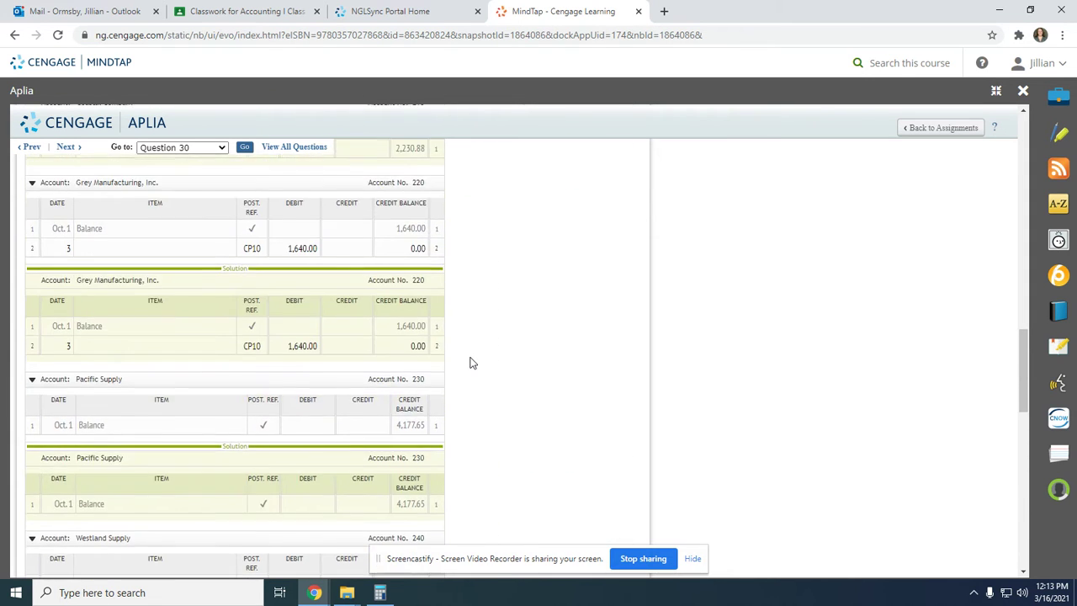
pyautogui.scroll(3, 329, 378)
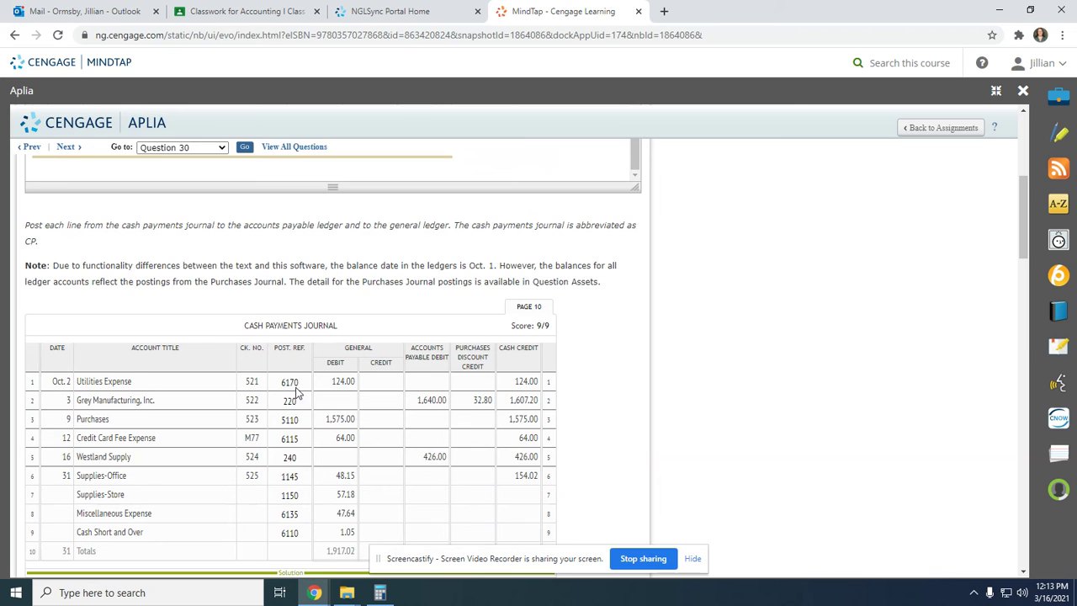
pyautogui.scroll(-7, 290, 382)
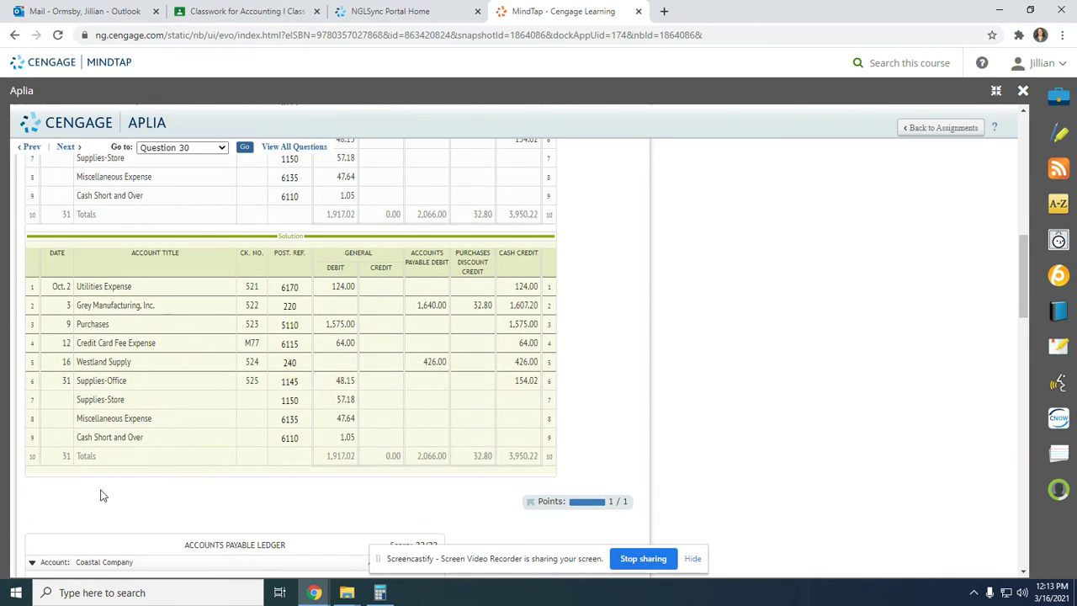
pyautogui.scroll(-3, 105, 421)
pyautogui.click(101, 360)
pyautogui.click(101, 375)
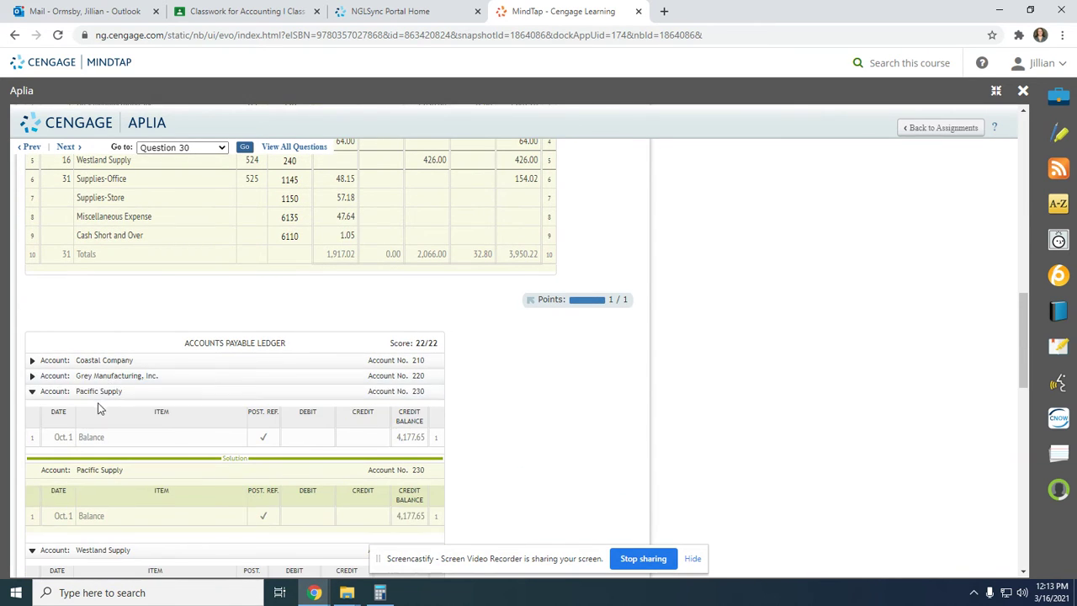
pyautogui.click(101, 391)
pyautogui.click(101, 408)
pyautogui.click(101, 422)
pyautogui.click(101, 423)
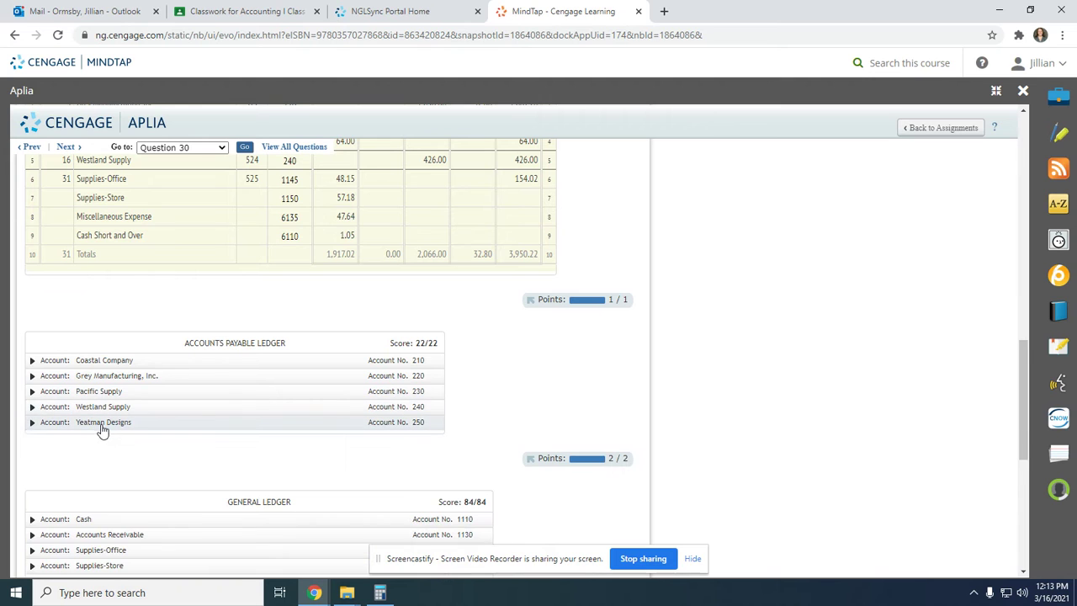
# Compare Purchases' 1,575.00 posting and 95,703.25 balance against the Cash Payments Journal.
pyautogui.scroll(5, 327, 398)
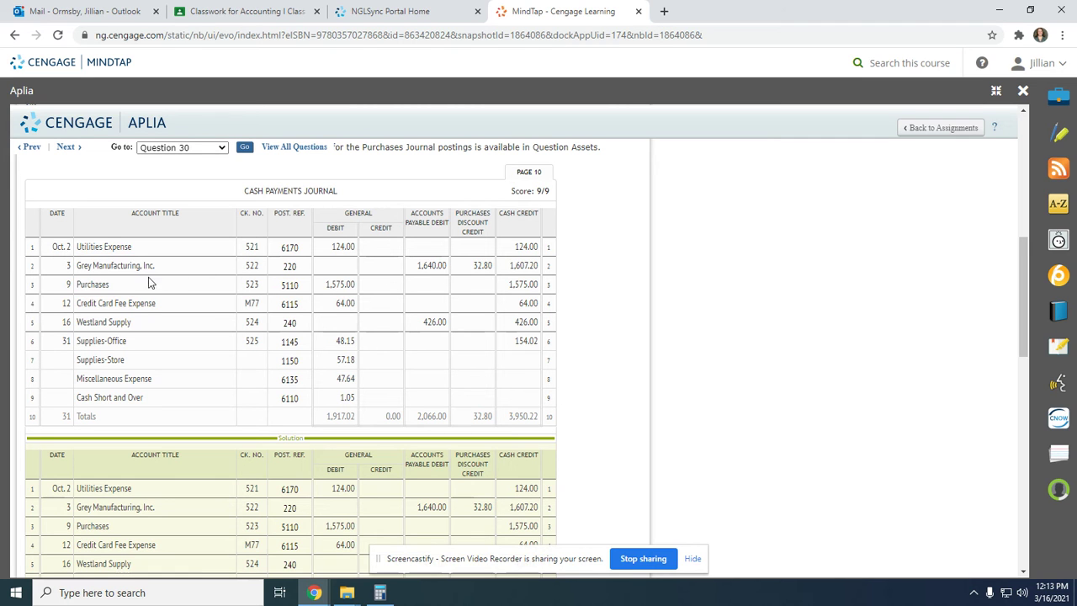
pyautogui.scroll(-4, 104, 300)
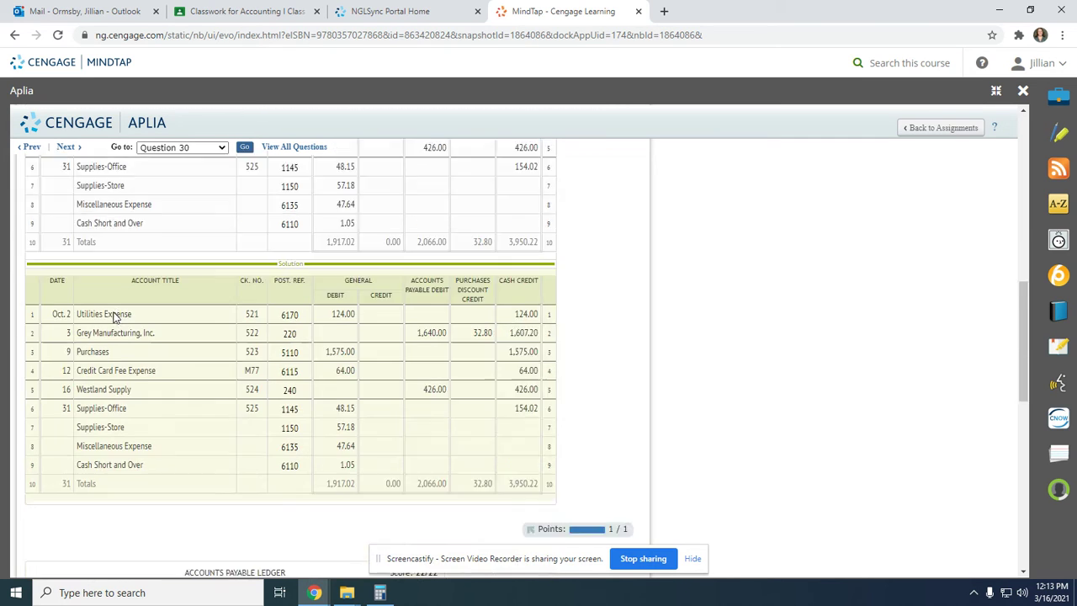
pyautogui.scroll(-5, 102, 446)
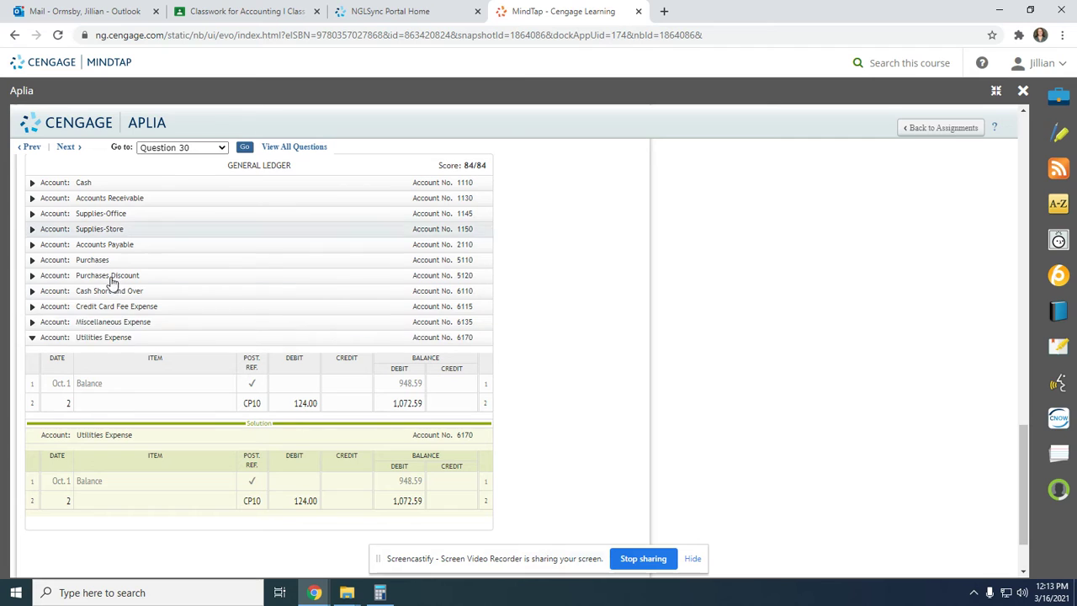
pyautogui.click(88, 337)
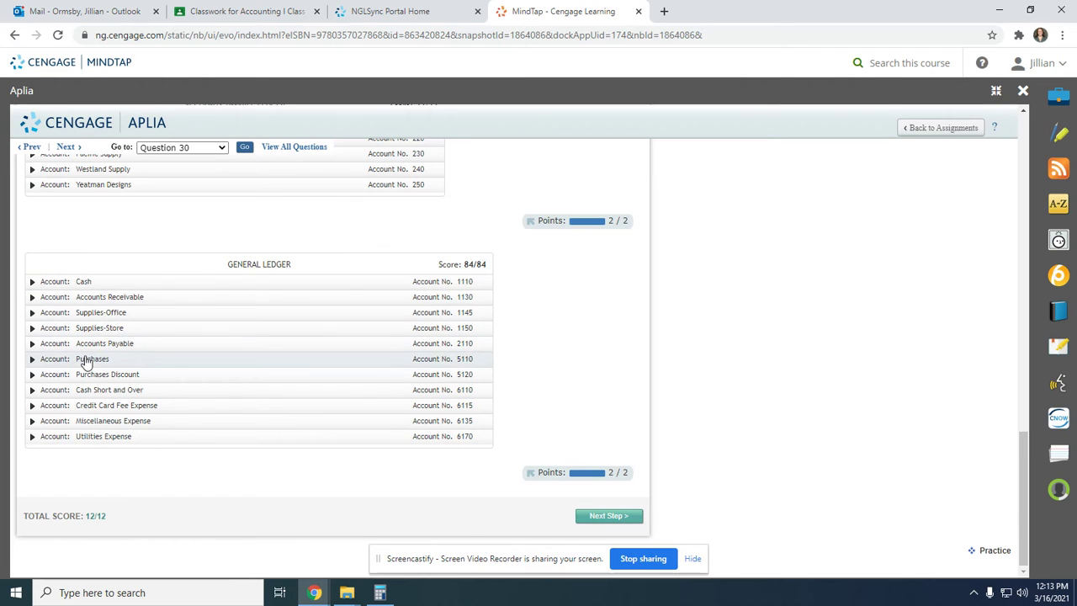
pyautogui.click(88, 358)
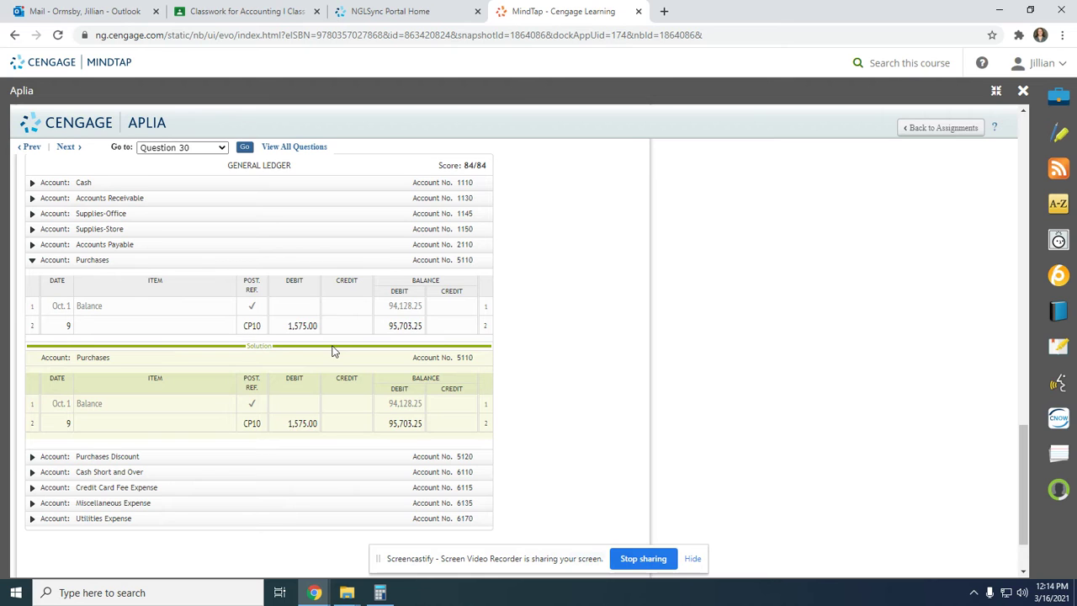
pyautogui.scroll(2, 332, 352)
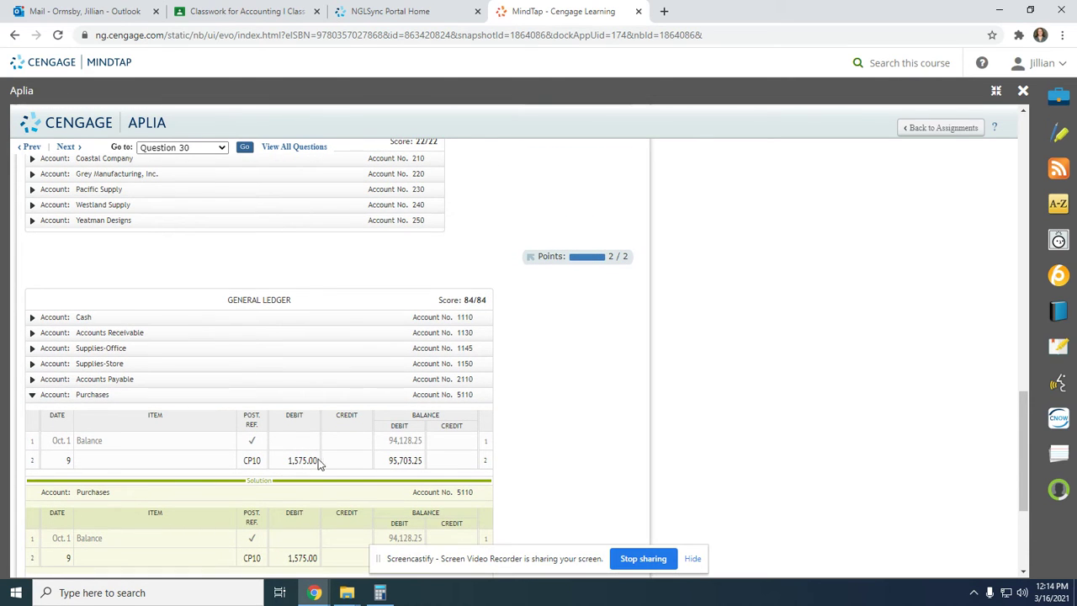
pyautogui.scroll(6, 315, 469)
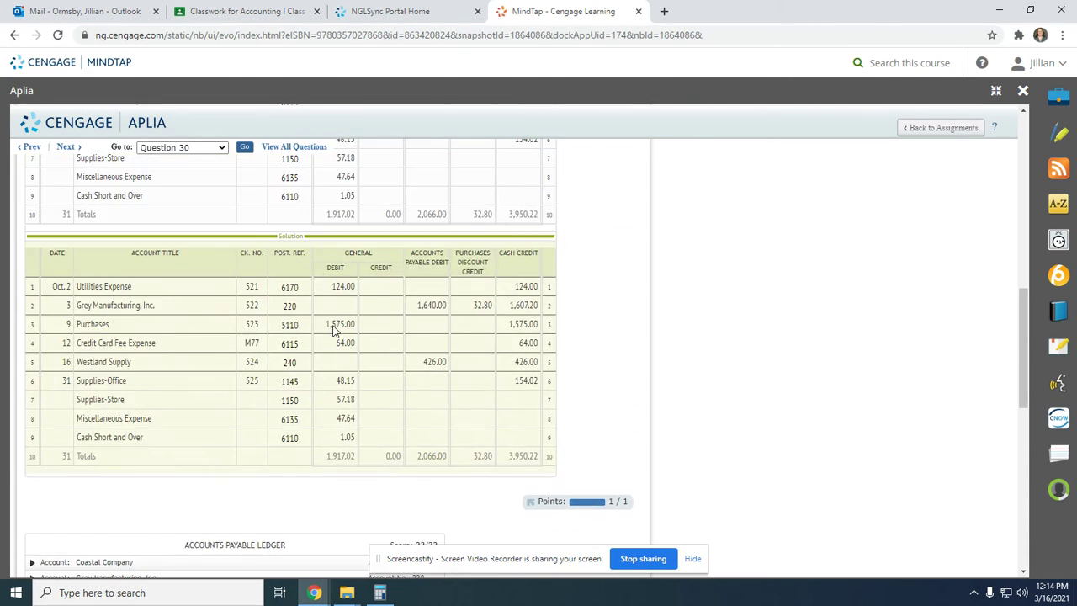
pyautogui.scroll(-8, 341, 325)
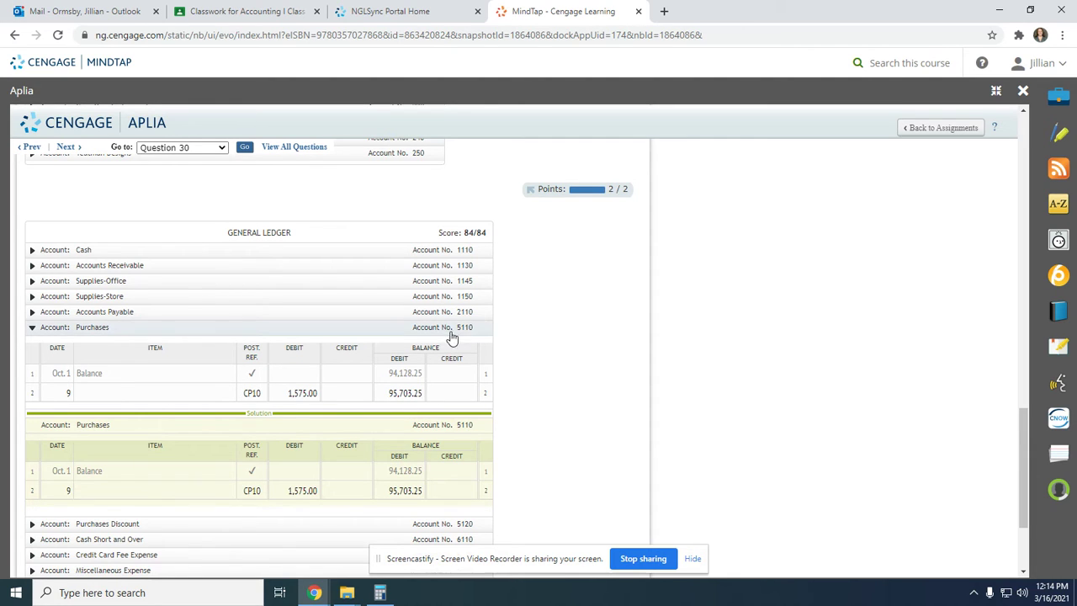
pyautogui.scroll(10, 472, 335)
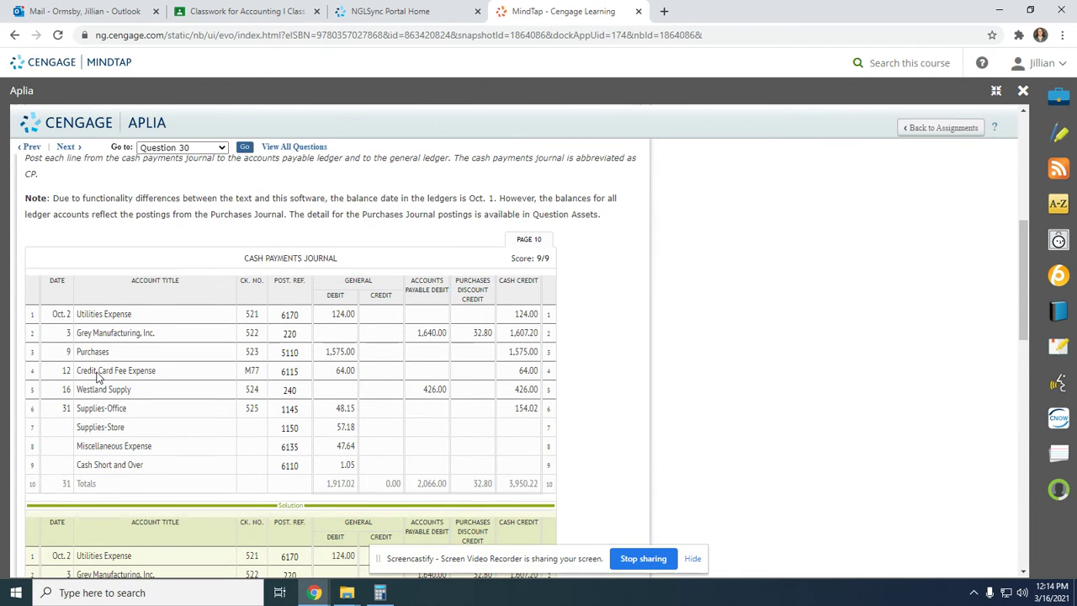
# Close Purchases and review the Credit Card Fee Expense account's posting.
pyautogui.scroll(-9, 97, 377)
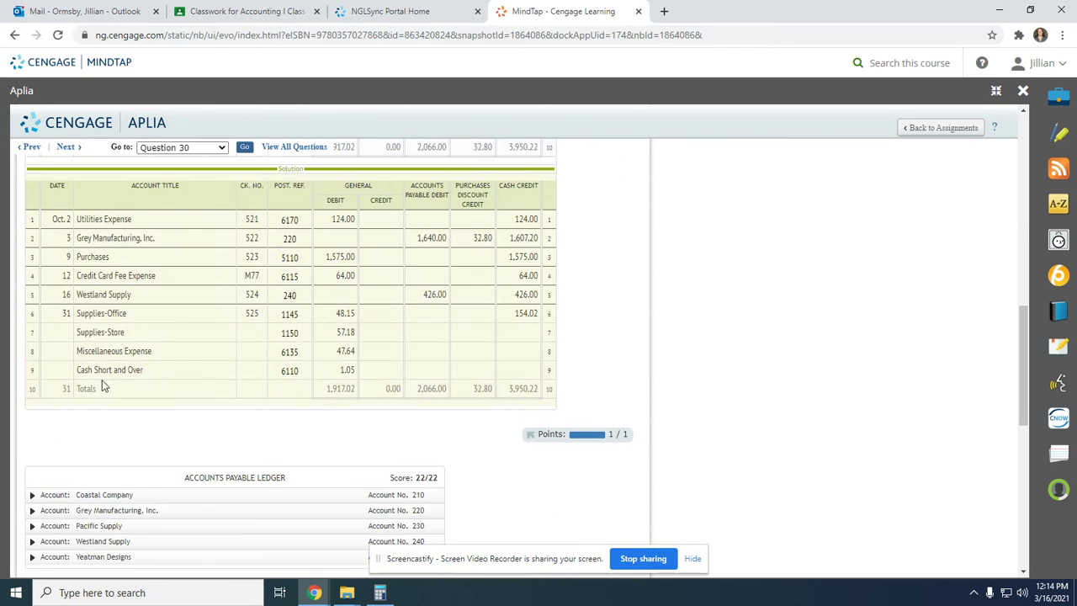
pyautogui.click(90, 465)
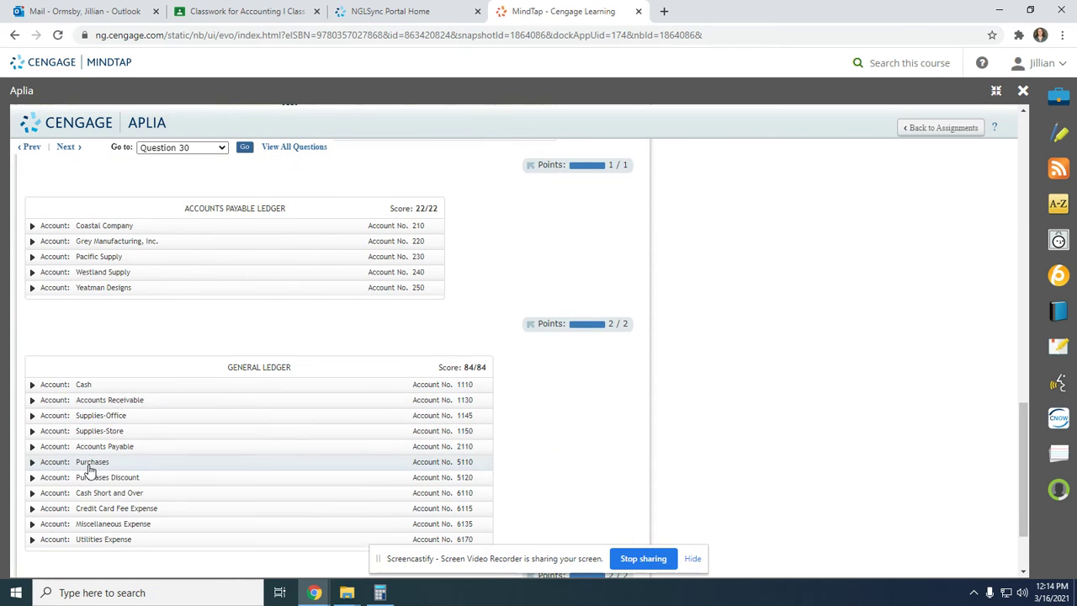
pyautogui.click(106, 512)
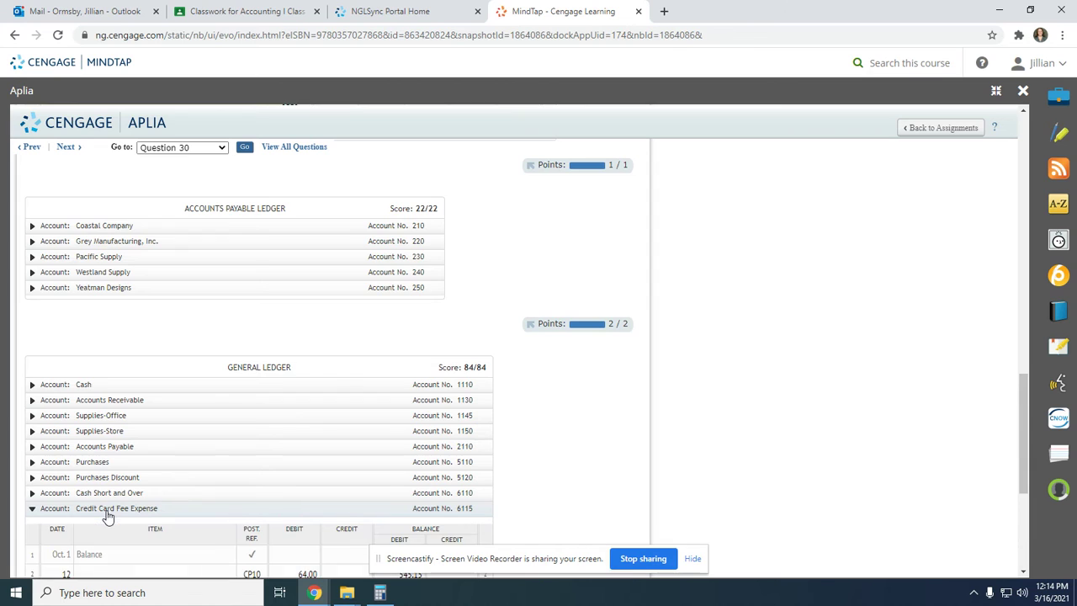
pyautogui.scroll(-2, 84, 496)
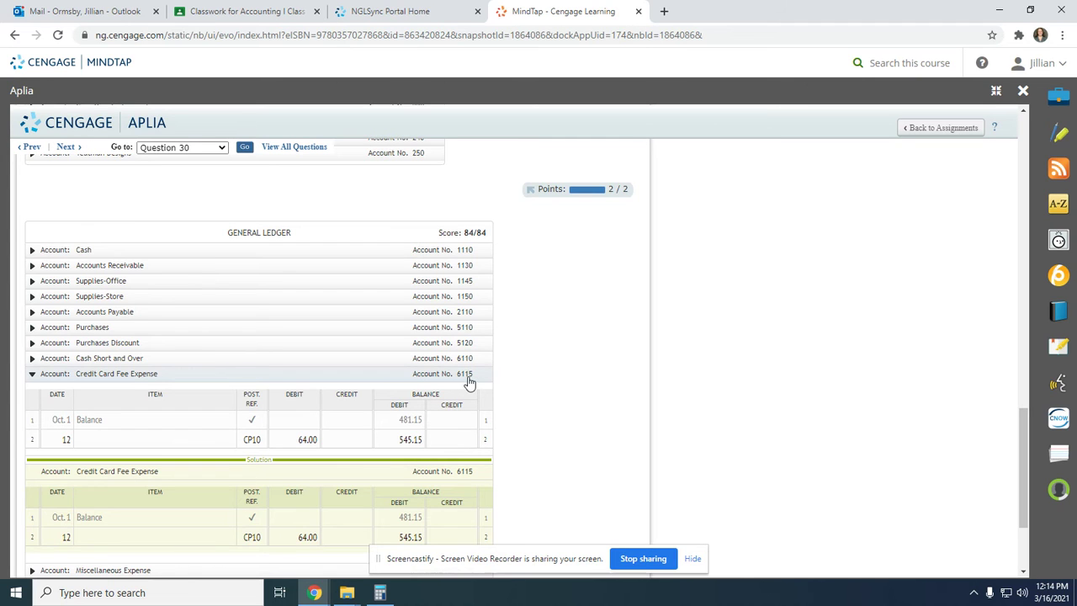
pyautogui.scroll(10, 470, 383)
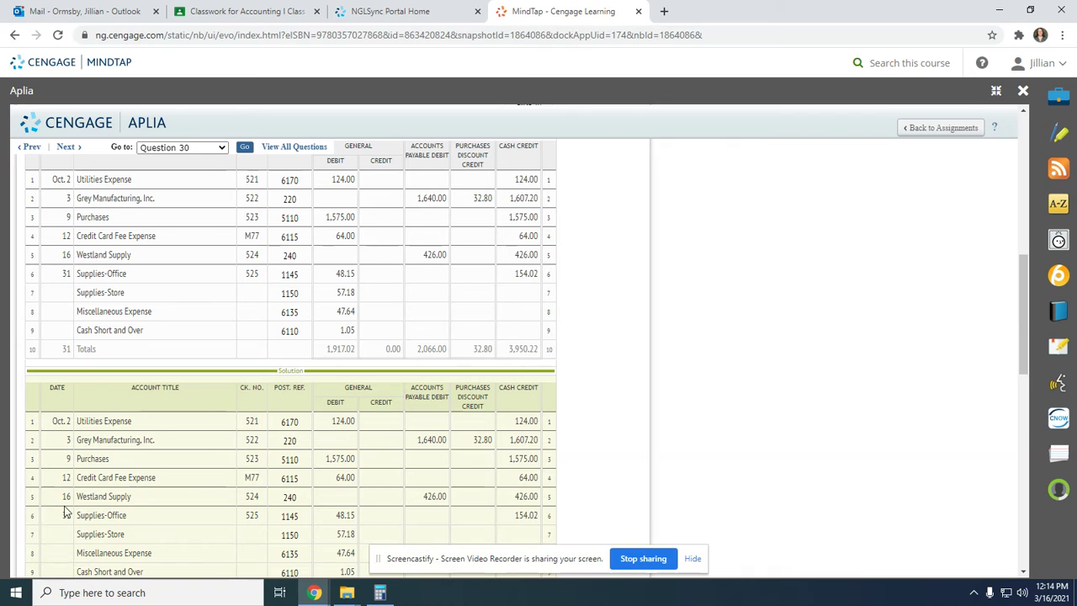
pyautogui.scroll(-1, 118, 446)
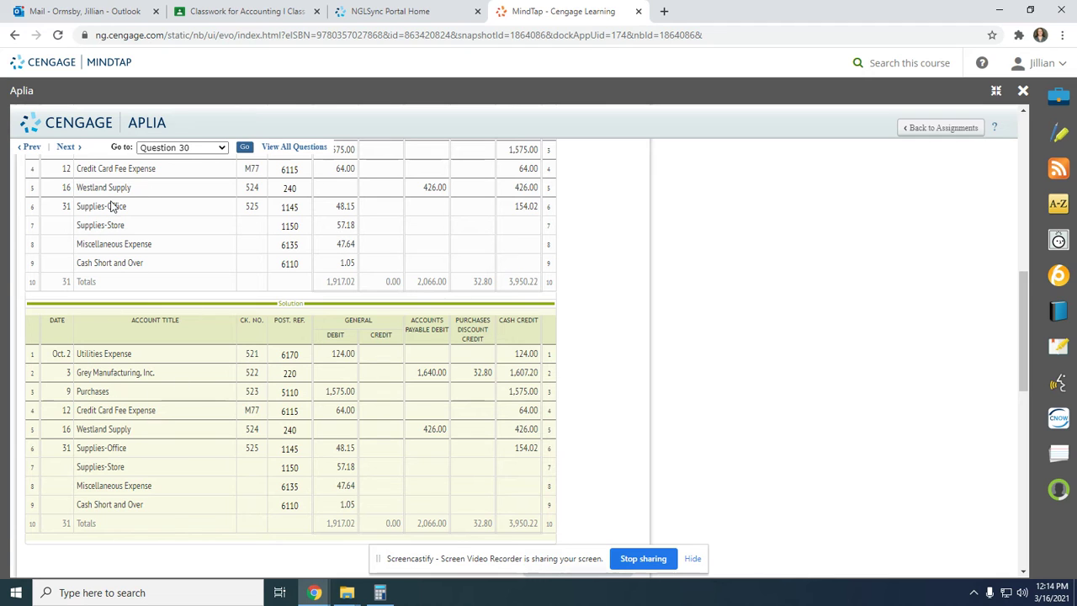
pyautogui.scroll(-6, 118, 452)
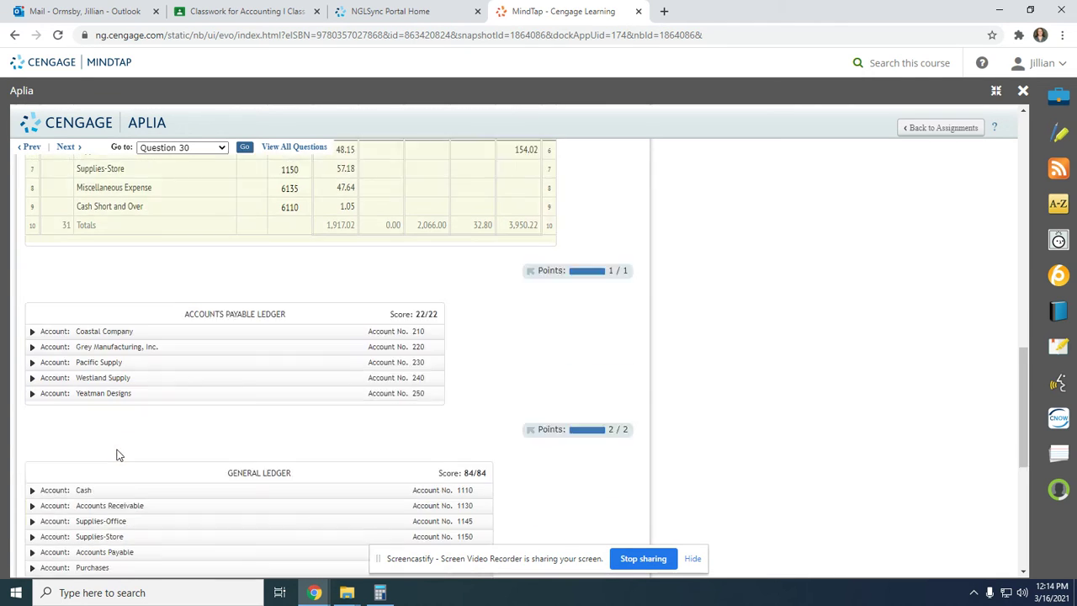
# Review Supplies-Office's 3,184.17 opening balance and Oct. 31 CP10 debit of 48.15.
pyautogui.click(109, 441)
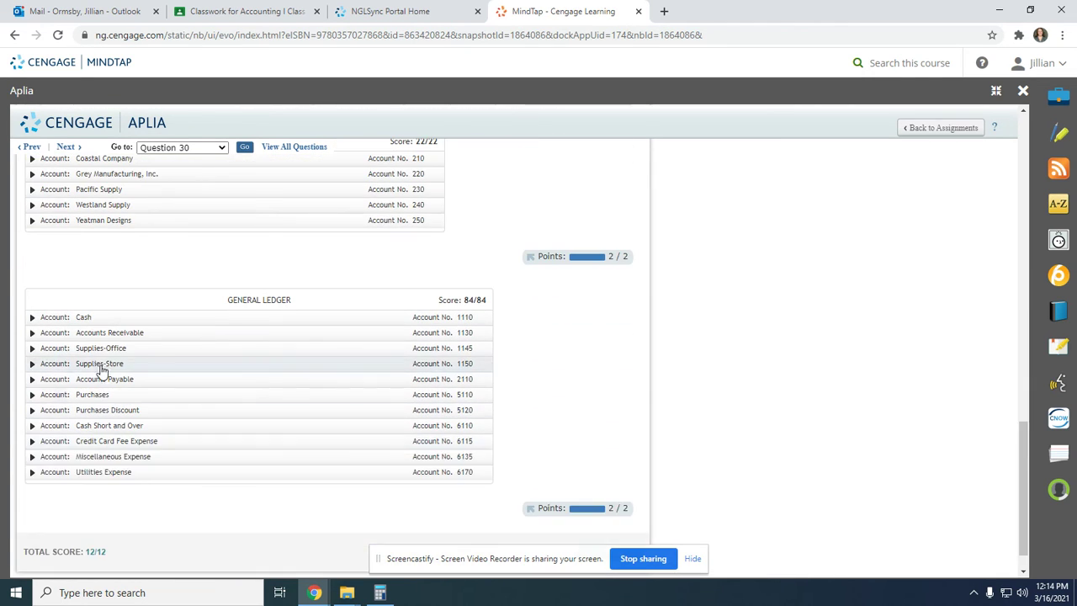
pyautogui.click(102, 351)
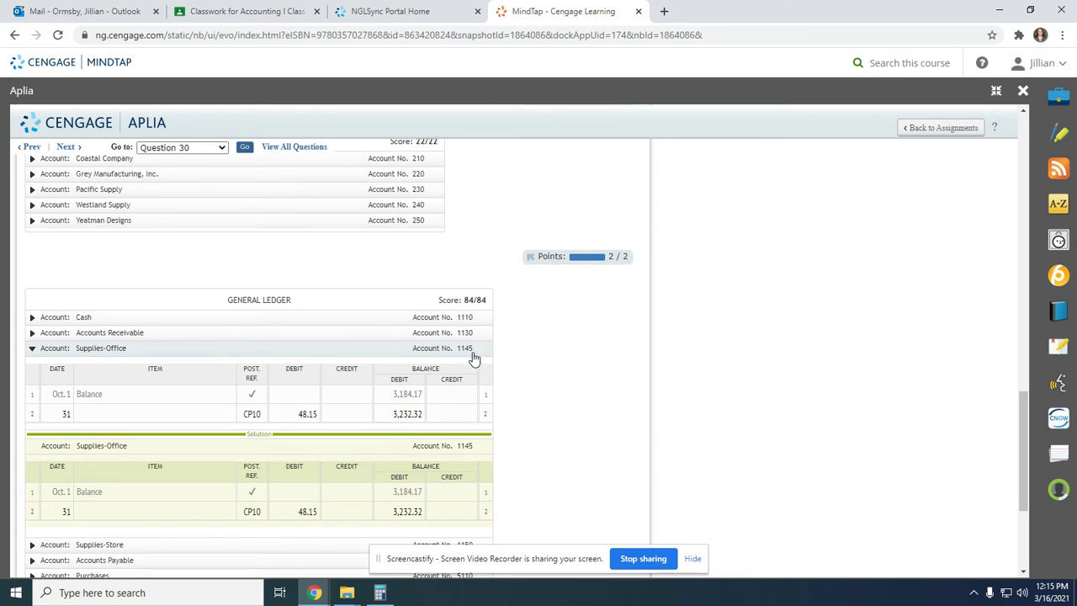
pyautogui.scroll(5, 464, 371)
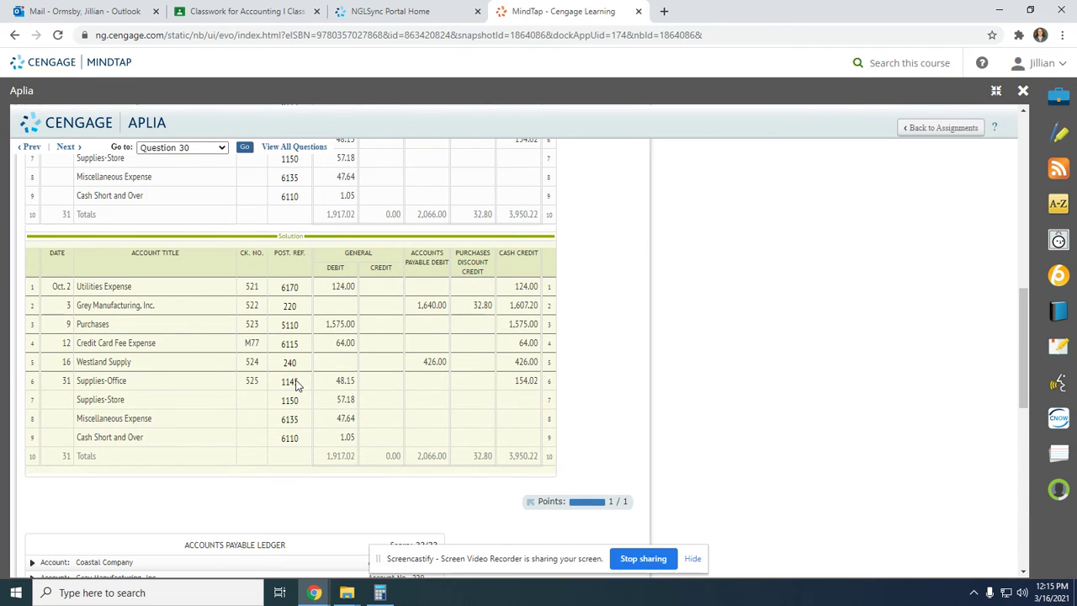
pyautogui.scroll(-3, 112, 404)
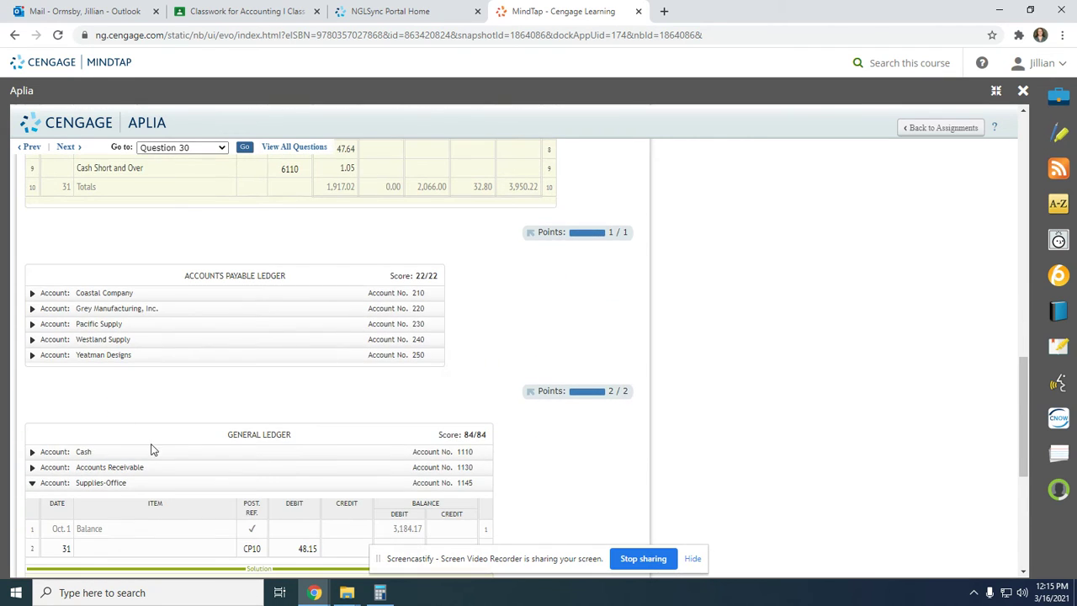
# Review the graded Supplies-Store ledger account postings, then collapse the account.
pyautogui.click(126, 499)
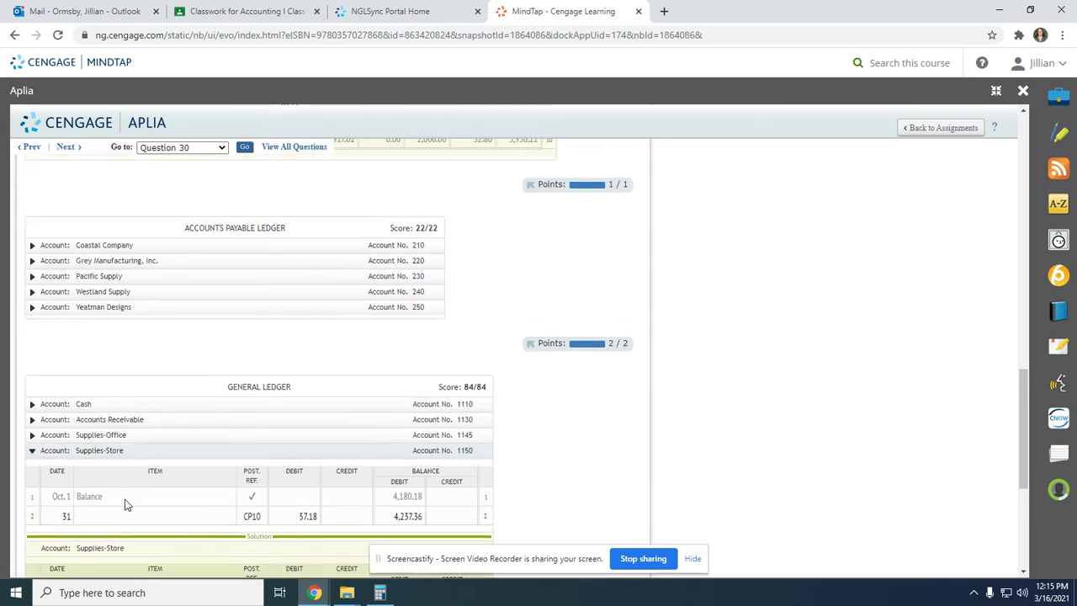
pyautogui.scroll(-2, 84, 471)
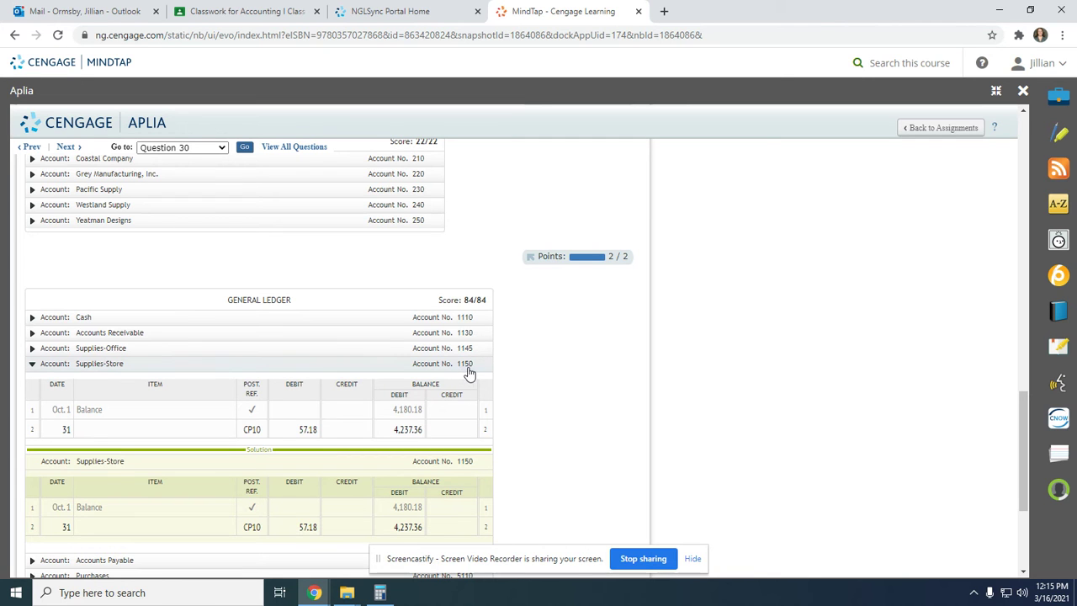
pyautogui.scroll(3, 472, 372)
pyautogui.scroll(2, 474, 374)
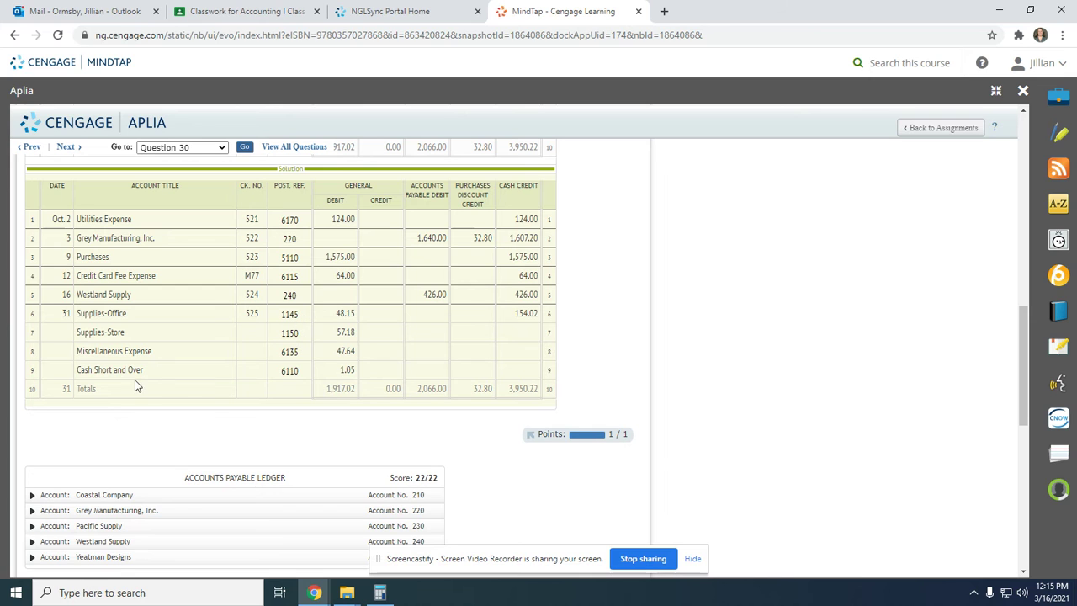
pyautogui.scroll(-1, 134, 353)
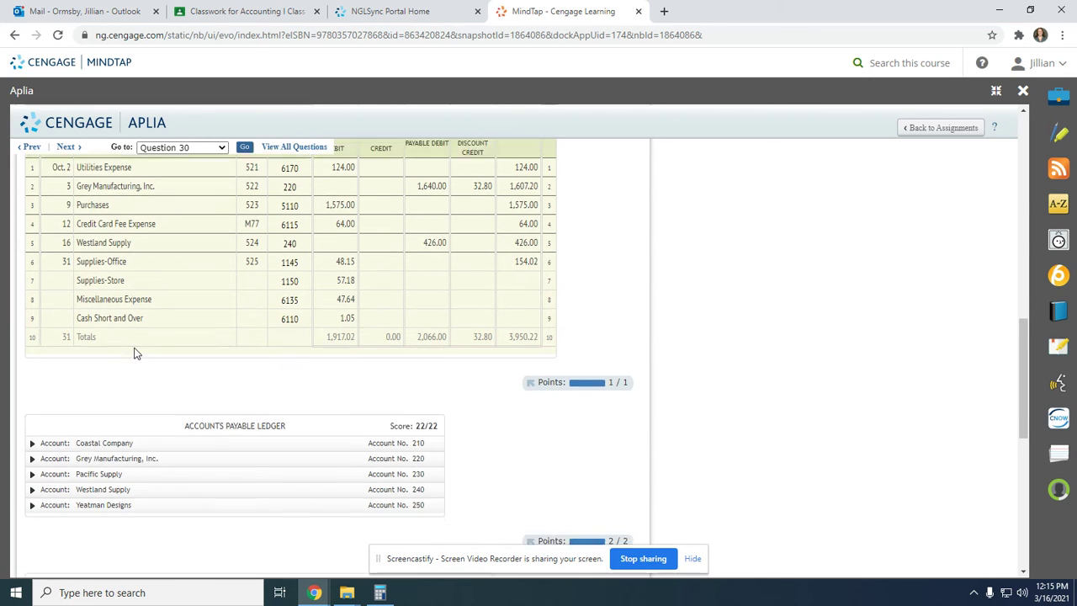
pyautogui.scroll(-1, 135, 362)
pyautogui.scroll(-1, 138, 461)
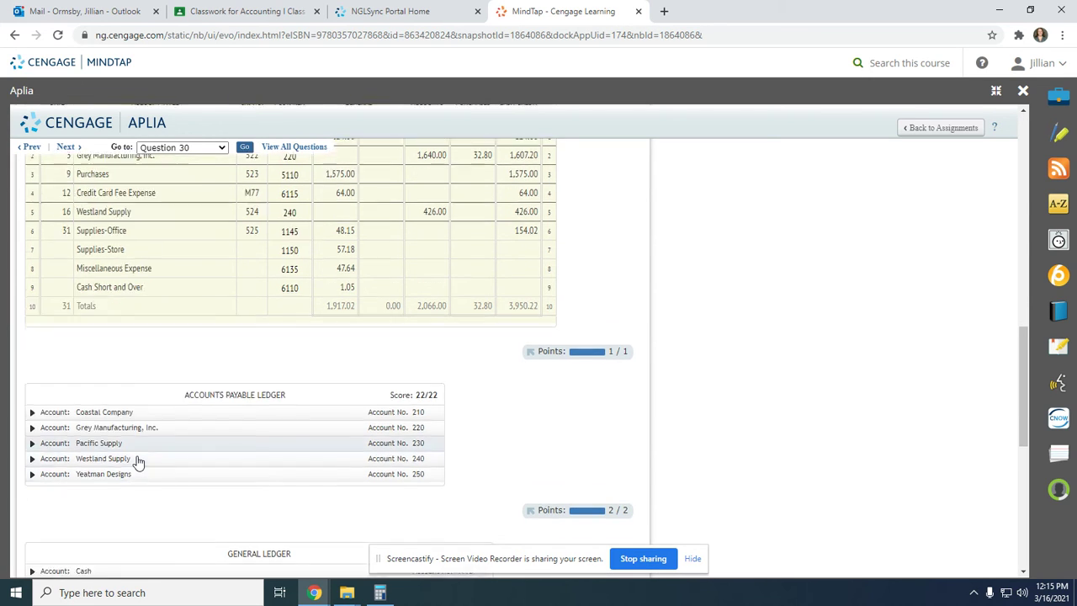
pyautogui.scroll(-4, 135, 459)
pyautogui.scroll(2, 137, 462)
pyautogui.click(99, 503)
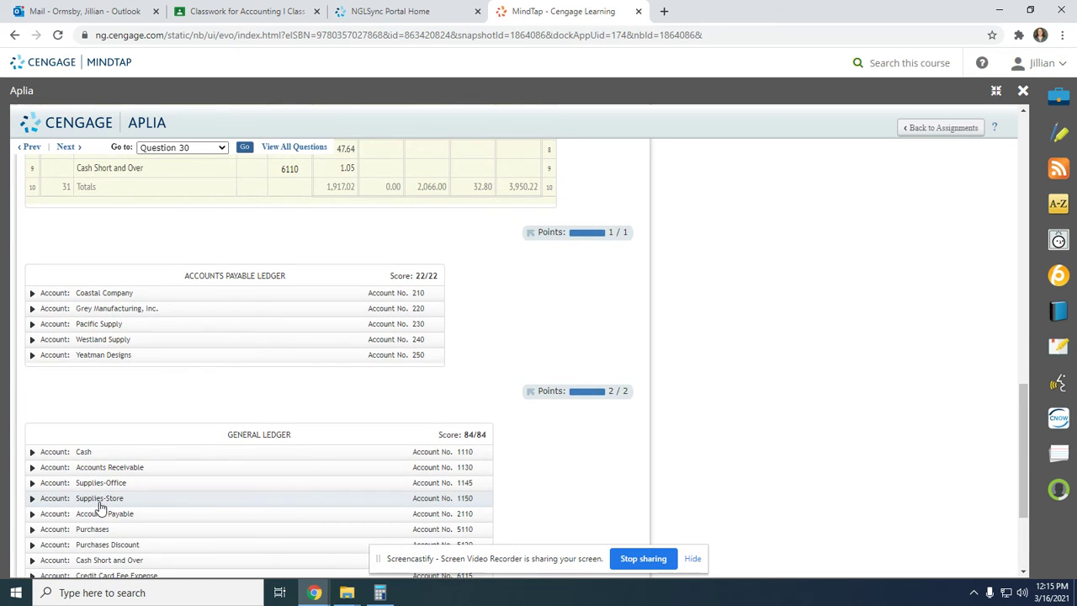
pyautogui.scroll(-3, 100, 503)
# Check the Miscellaneous Expense and Cash Short and Over account postings.
pyautogui.click(111, 459)
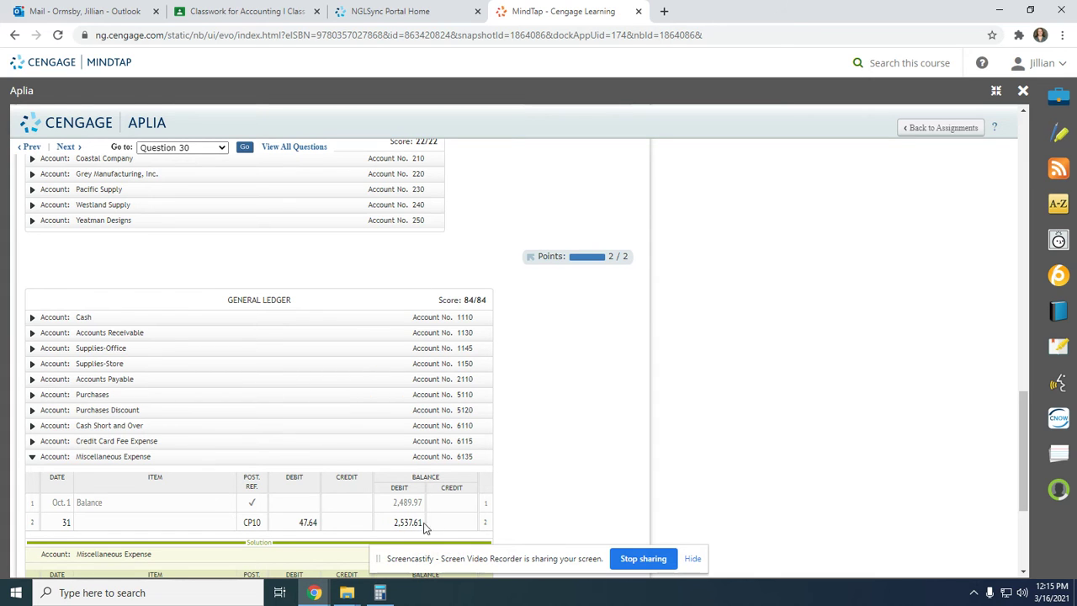
pyautogui.scroll(3, 469, 465)
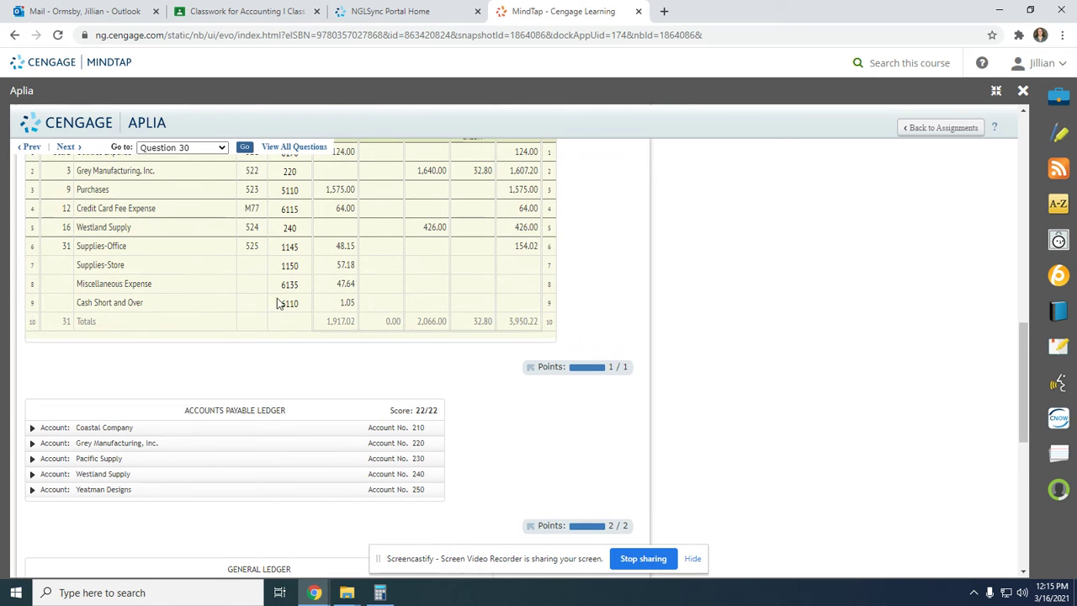
pyautogui.scroll(-3, 228, 556)
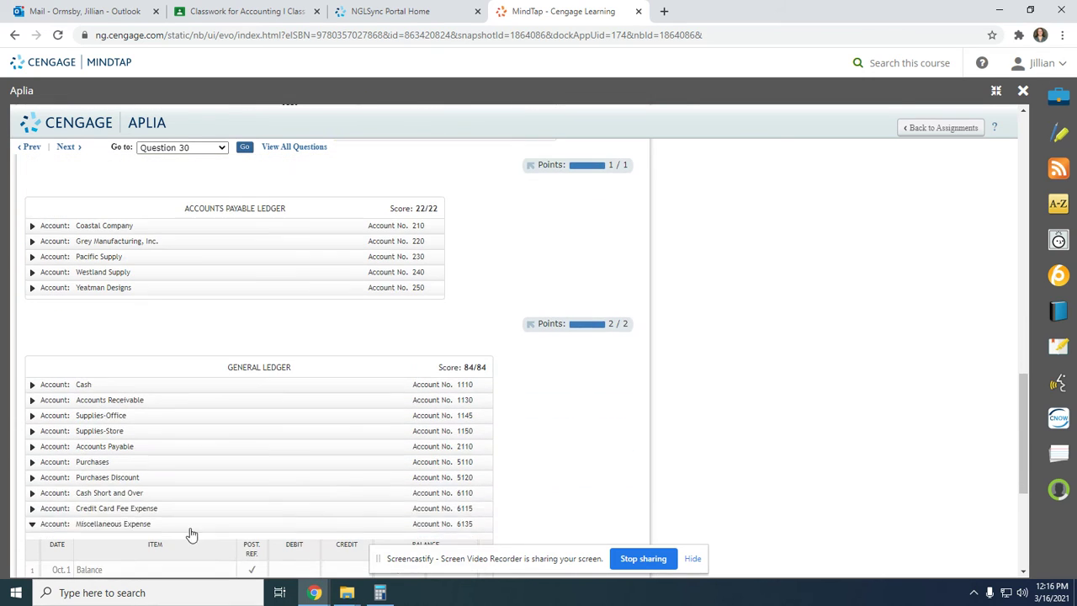
pyautogui.click(140, 493)
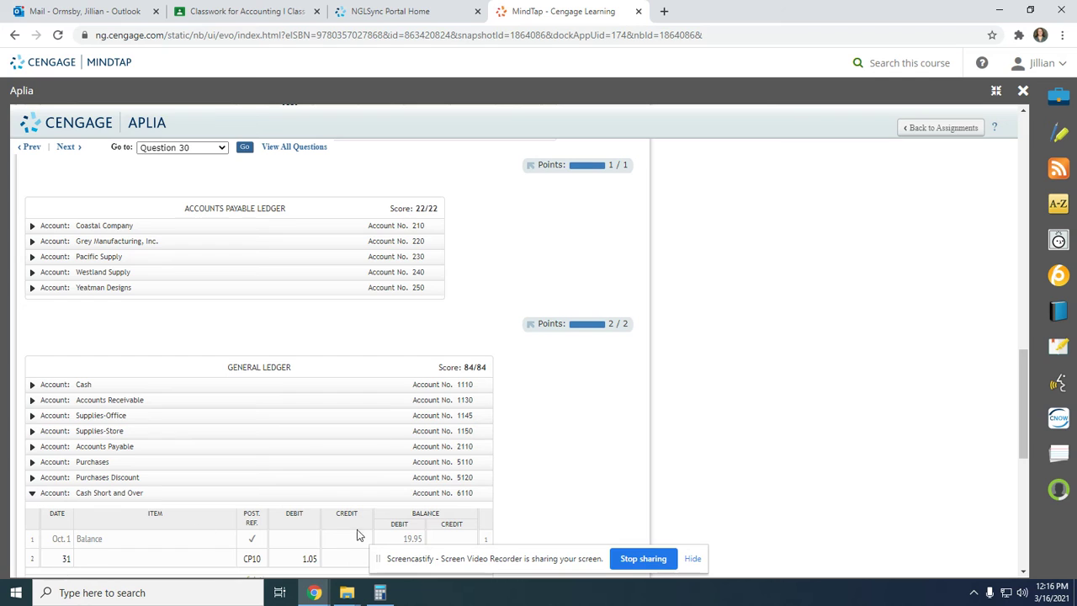
pyautogui.scroll(-1, 258, 547)
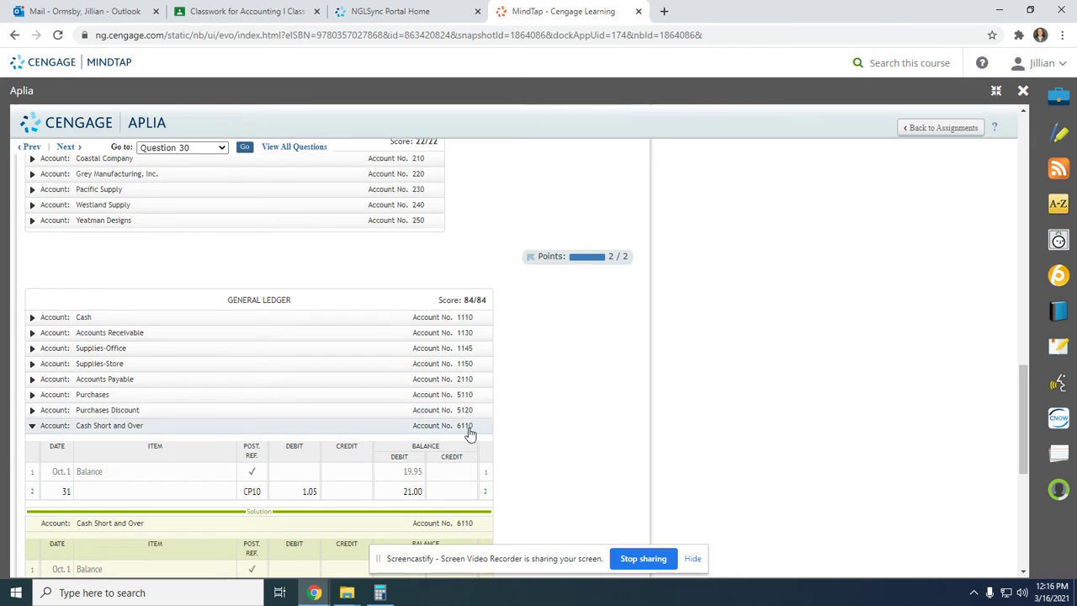
pyautogui.scroll(1, 471, 434)
pyautogui.scroll(3, 471, 434)
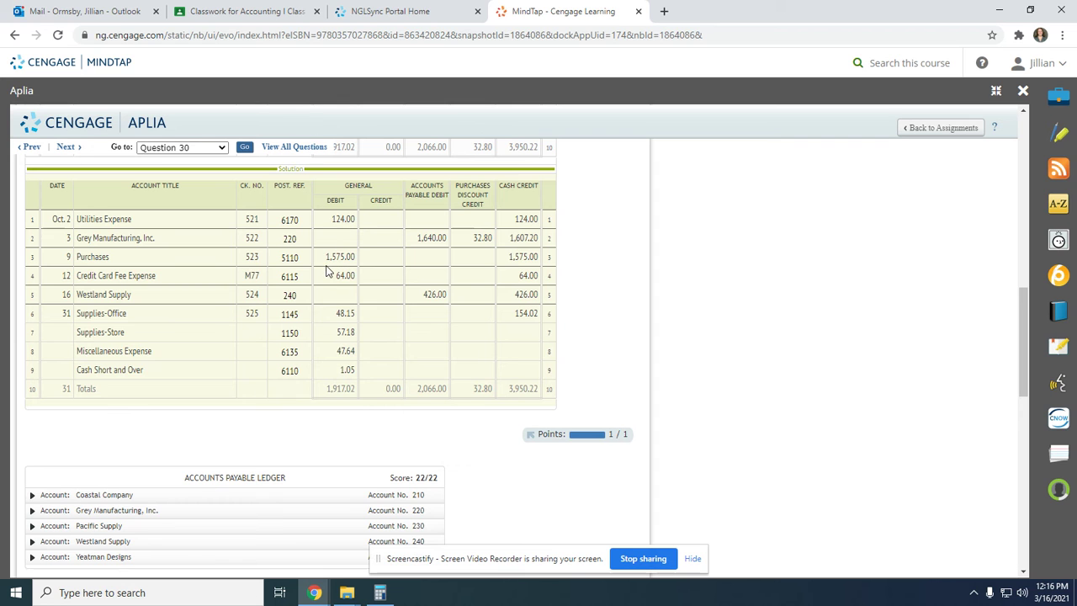
# Return to the top of the ledger and submit Step 2 to advance the question.
pyautogui.scroll(3, 327, 267)
pyautogui.scroll(4, 534, 413)
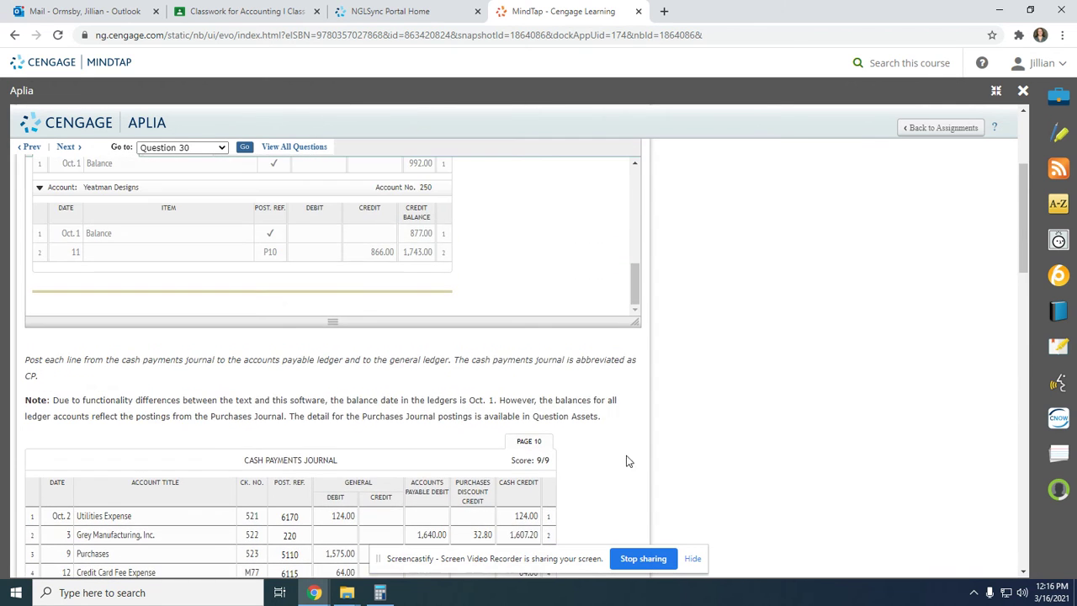
pyautogui.scroll(3, 539, 406)
pyautogui.scroll(-10, 619, 501)
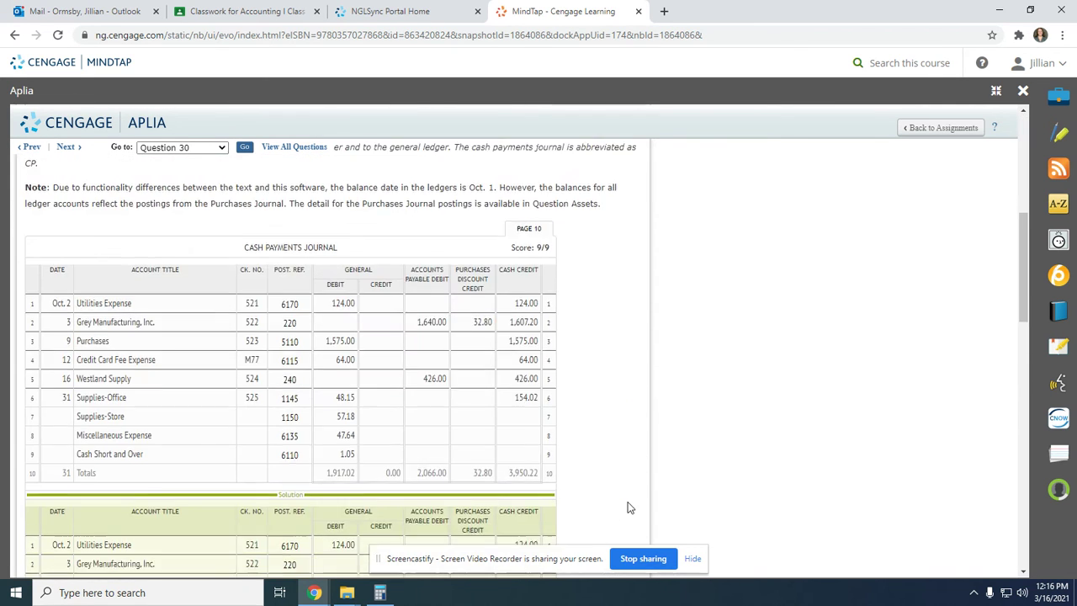
pyautogui.scroll(-5, 630, 507)
pyautogui.click(613, 519)
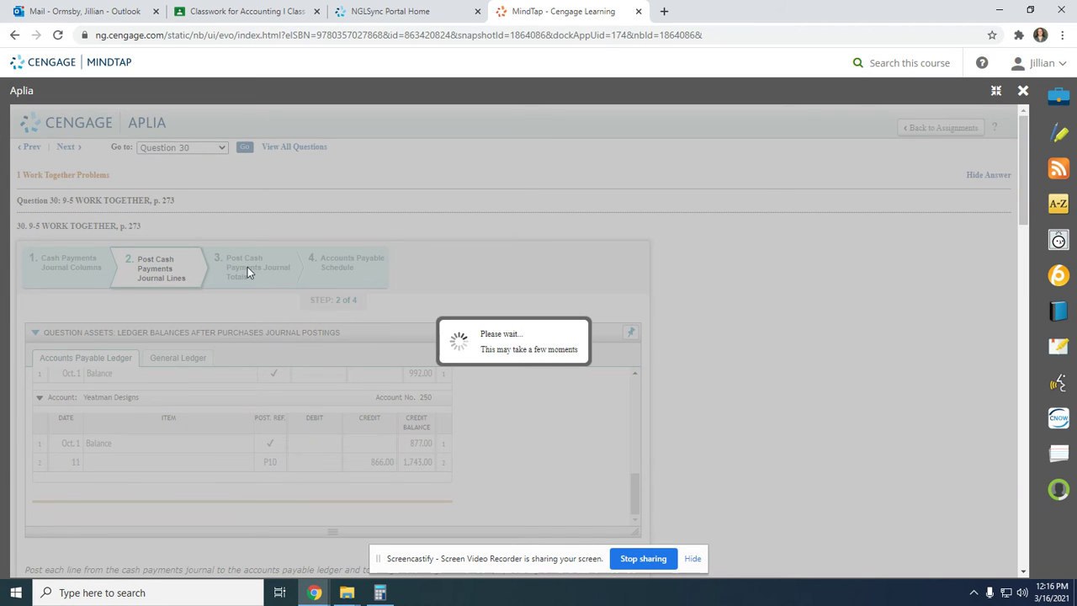
# Compare the Supplies-Office, Supplies-Store, Accounts Payable, Purchases and Purchases Discount postings with the solution.
pyautogui.scroll(-10, 389, 505)
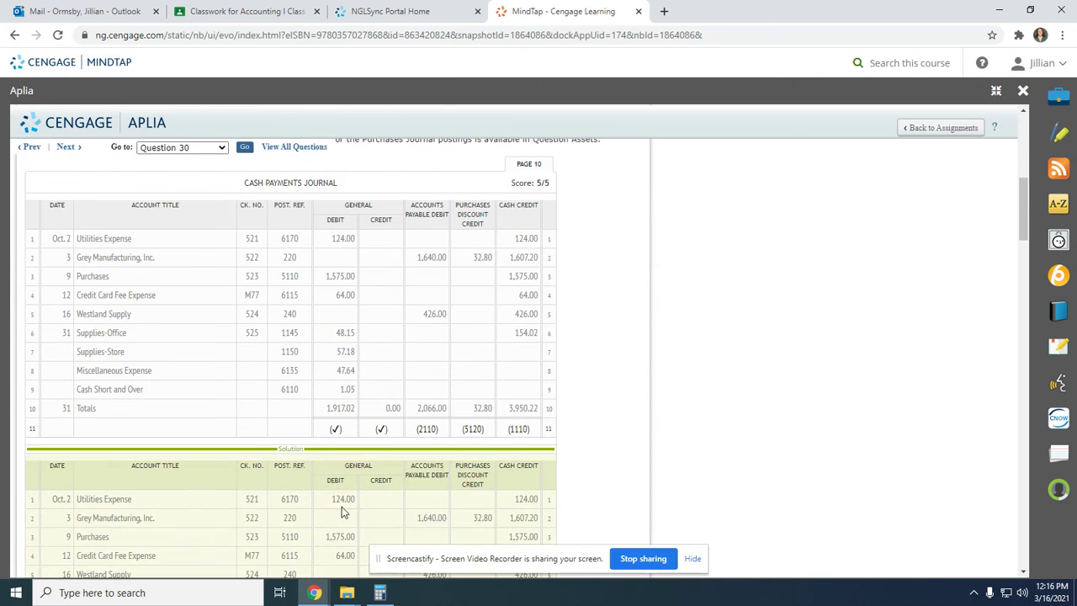
pyautogui.scroll(-2, 206, 485)
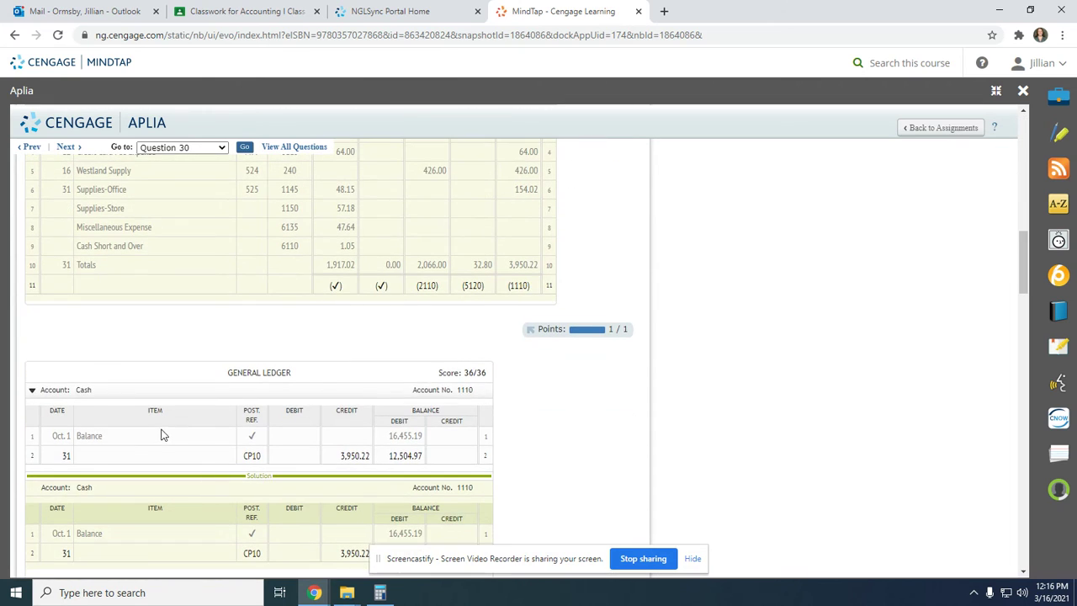
pyautogui.click(87, 390)
pyautogui.click(87, 404)
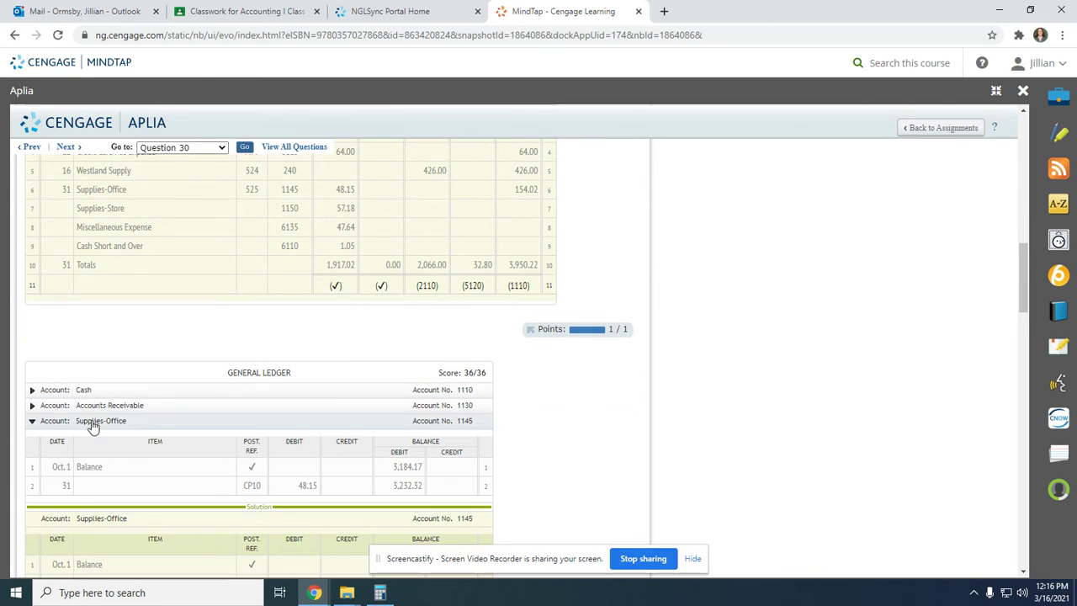
pyautogui.click(88, 420)
pyautogui.click(94, 450)
pyautogui.click(91, 468)
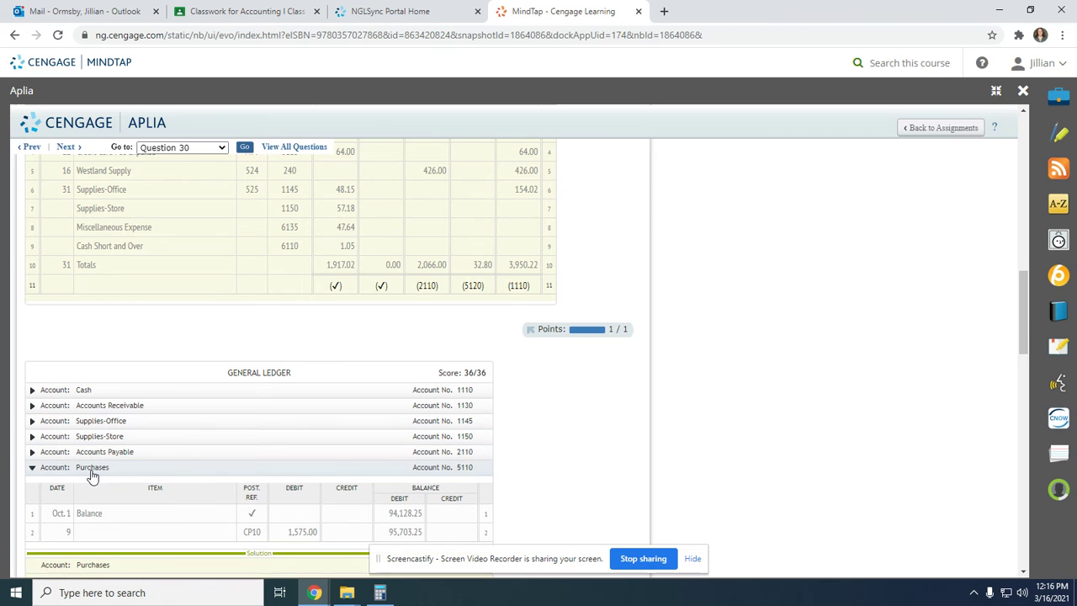
pyautogui.click(92, 482)
pyautogui.scroll(-2, 109, 412)
# Collapse the expense and discount accounts and return to the journal totals posted to 2110, 5120 and 1110.
pyautogui.click(114, 284)
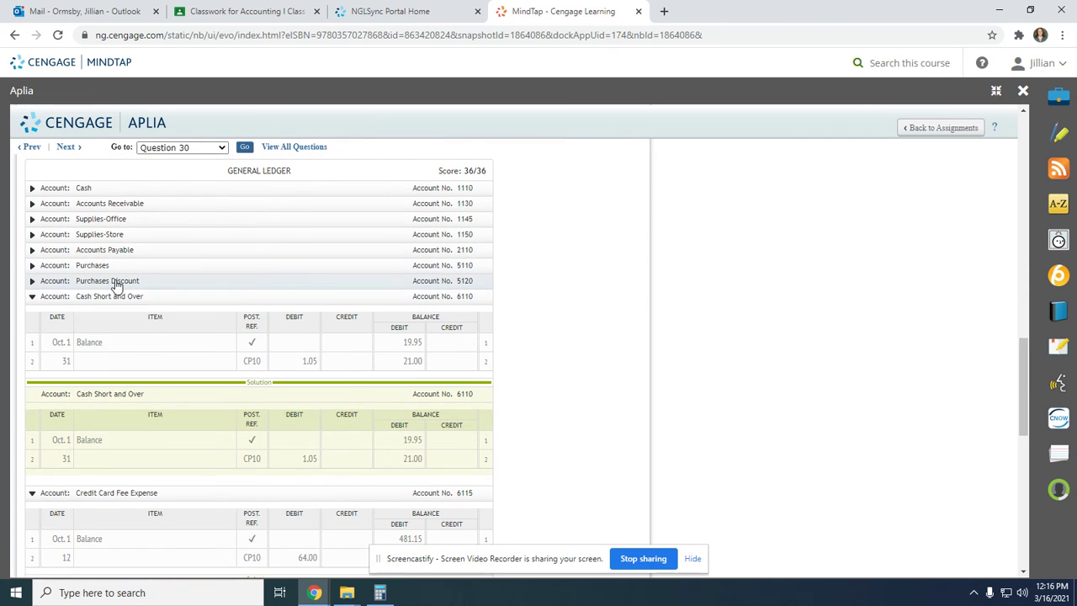
pyautogui.click(108, 299)
pyautogui.click(104, 312)
pyautogui.click(101, 327)
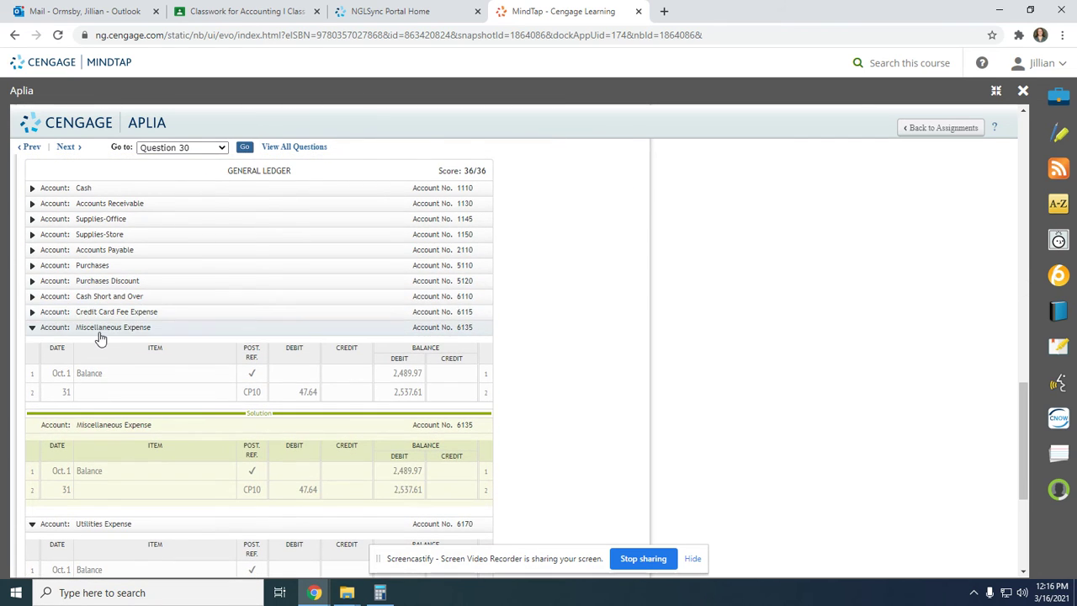
pyautogui.click(99, 340)
pyautogui.scroll(6, 99, 348)
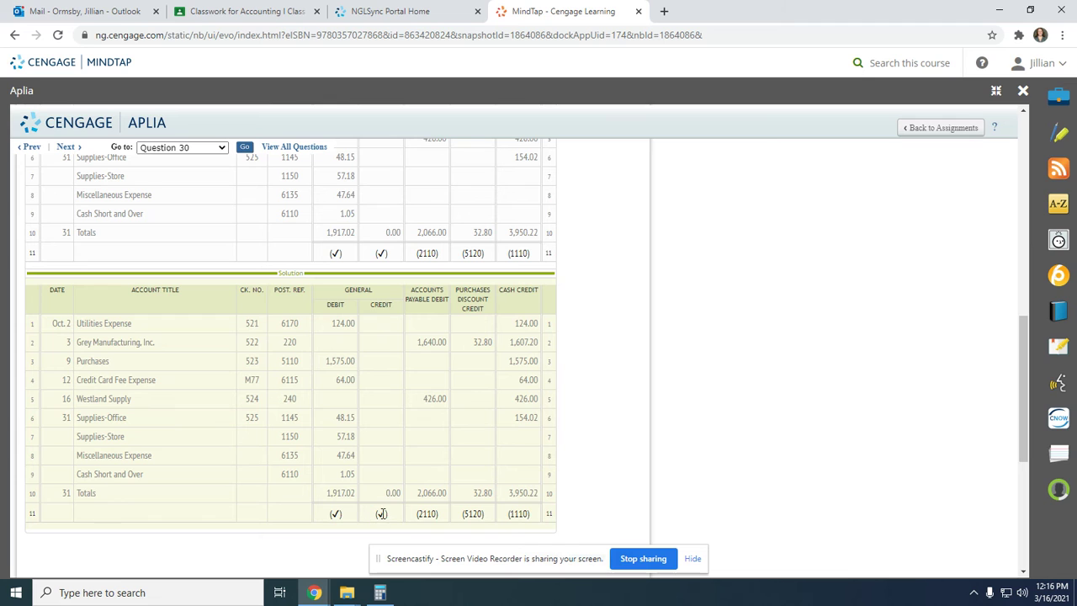
pyautogui.scroll(2, 433, 280)
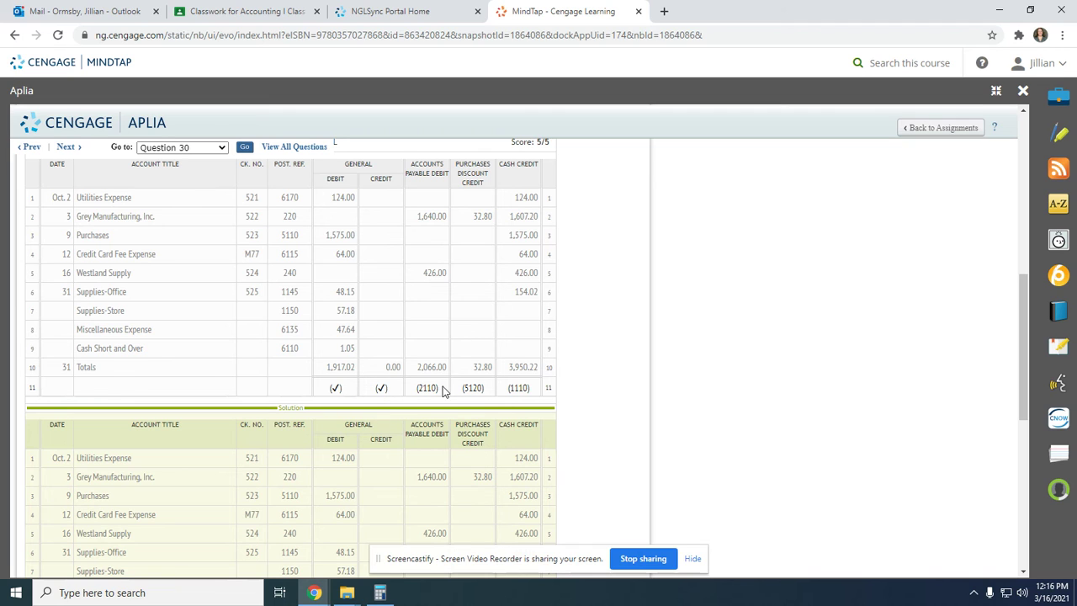
pyautogui.scroll(1, 425, 349)
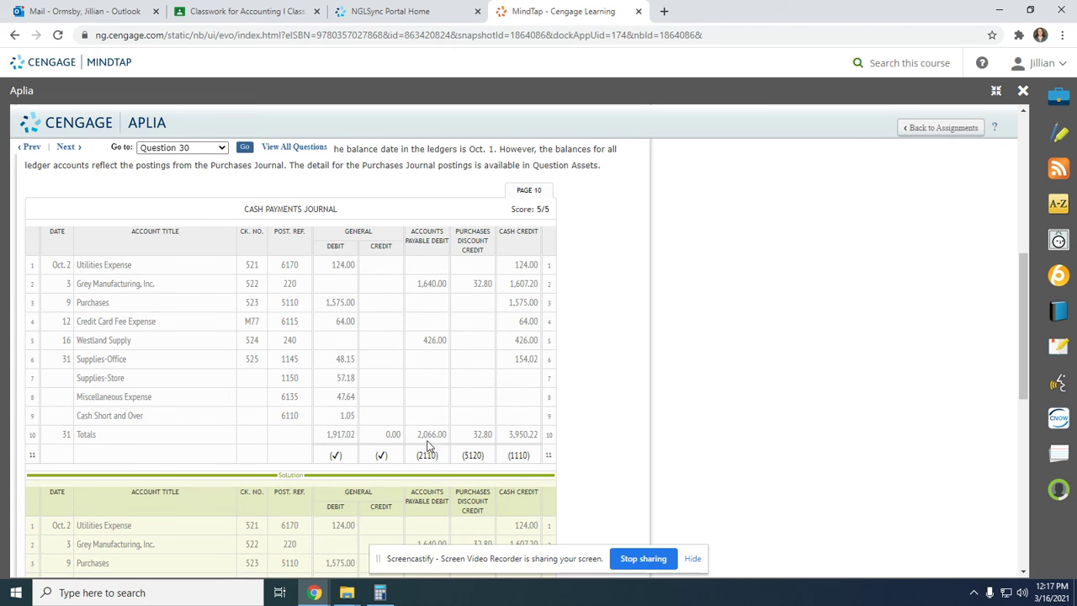
pyautogui.scroll(-3, 427, 446)
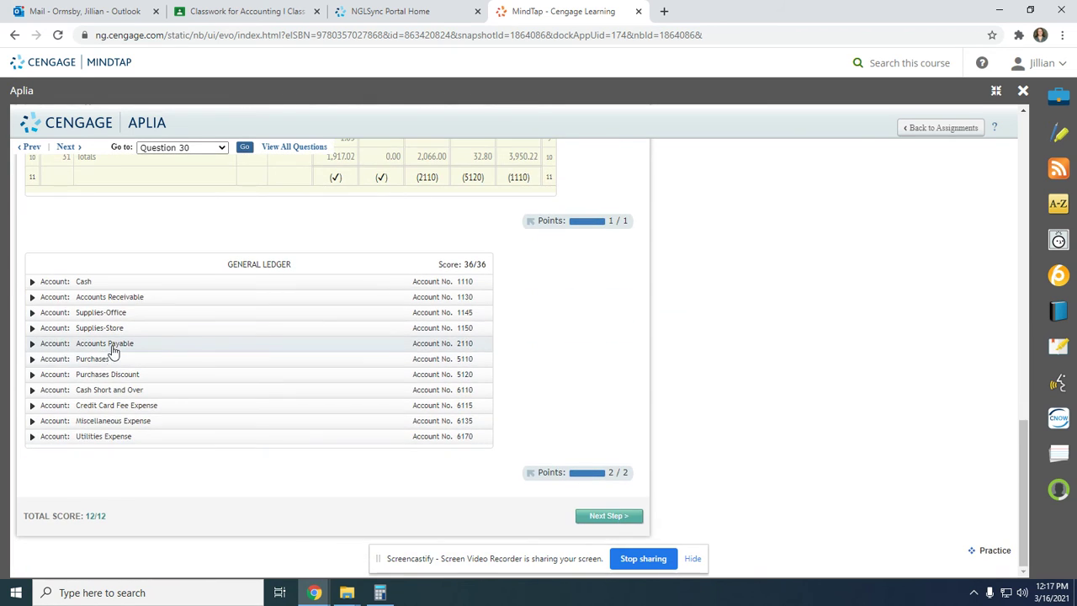
# Check the Accounts Payable ledger account postings against the Step 3 journal.
pyautogui.click(110, 344)
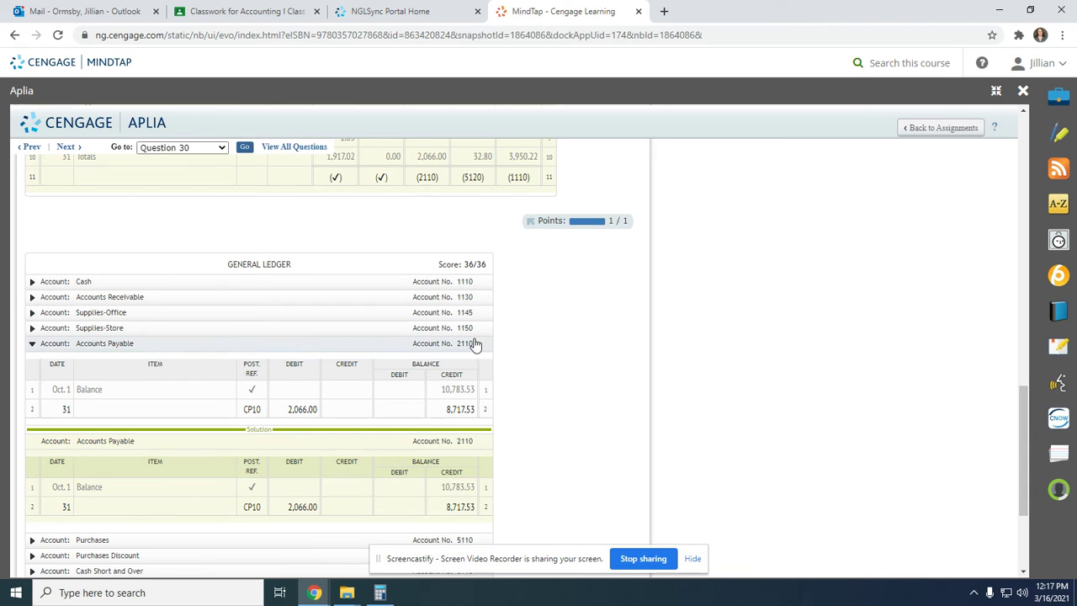
pyautogui.scroll(3, 485, 378)
pyautogui.scroll(1, 489, 384)
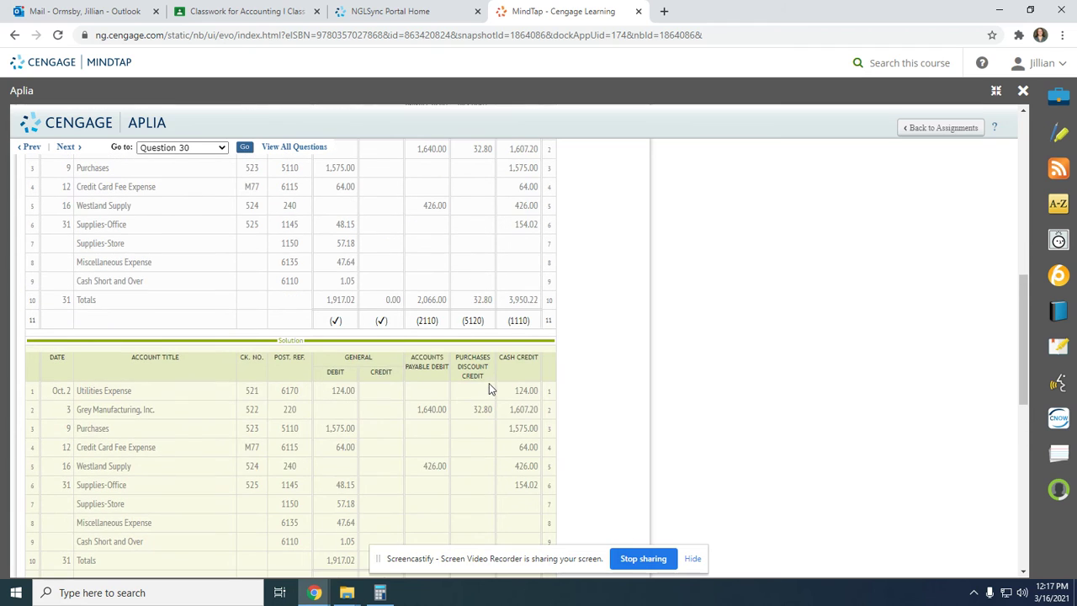
pyautogui.scroll(2, 433, 355)
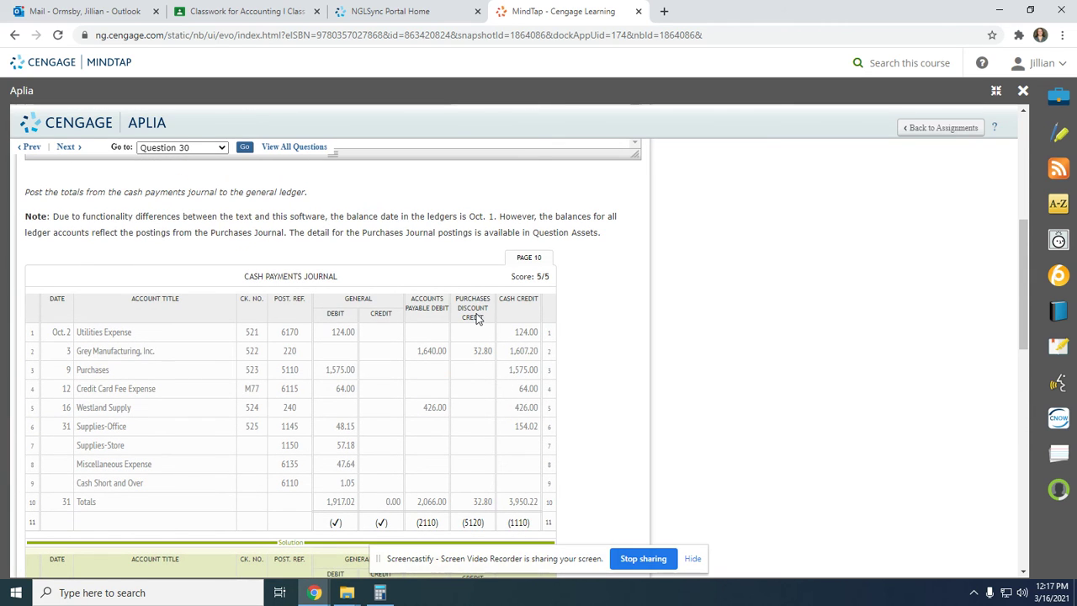
pyautogui.scroll(-7, 476, 351)
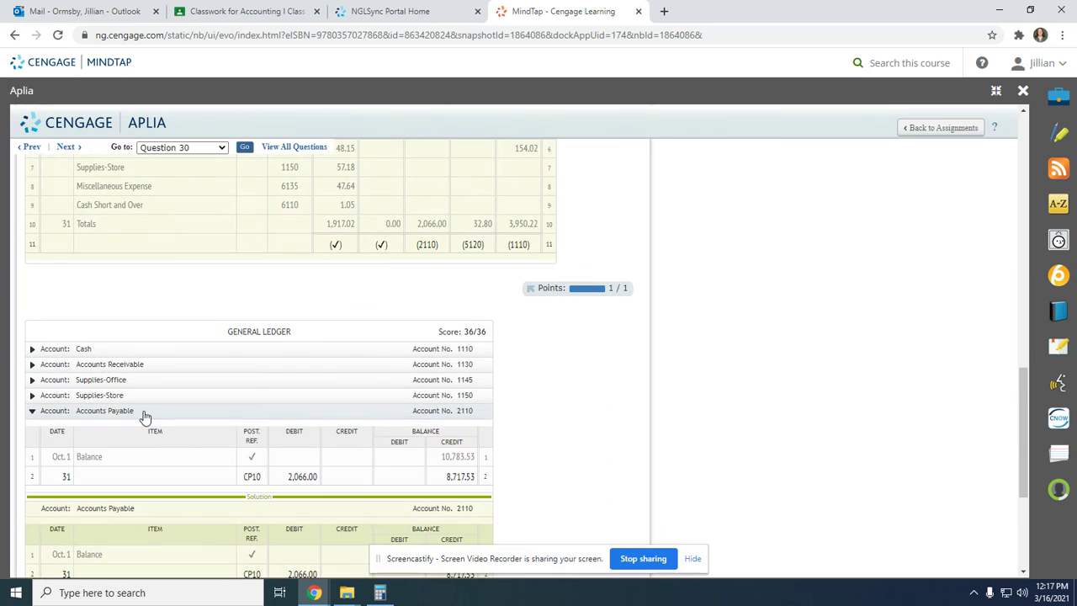
pyautogui.click(144, 414)
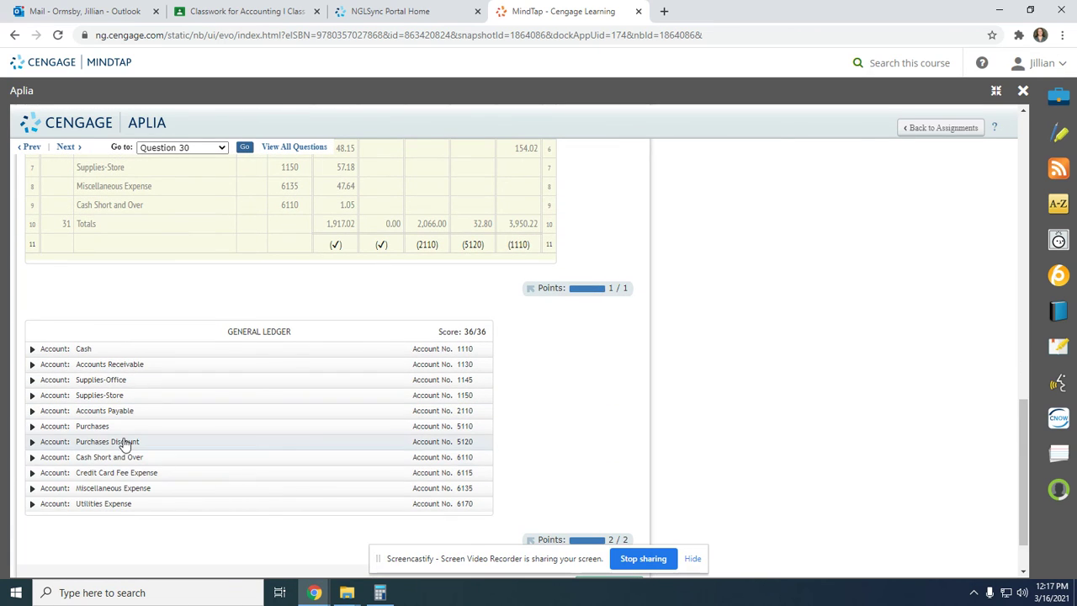
# Check the Purchases Discount ledger account, posted to a 654.28 balance.
pyautogui.click(125, 442)
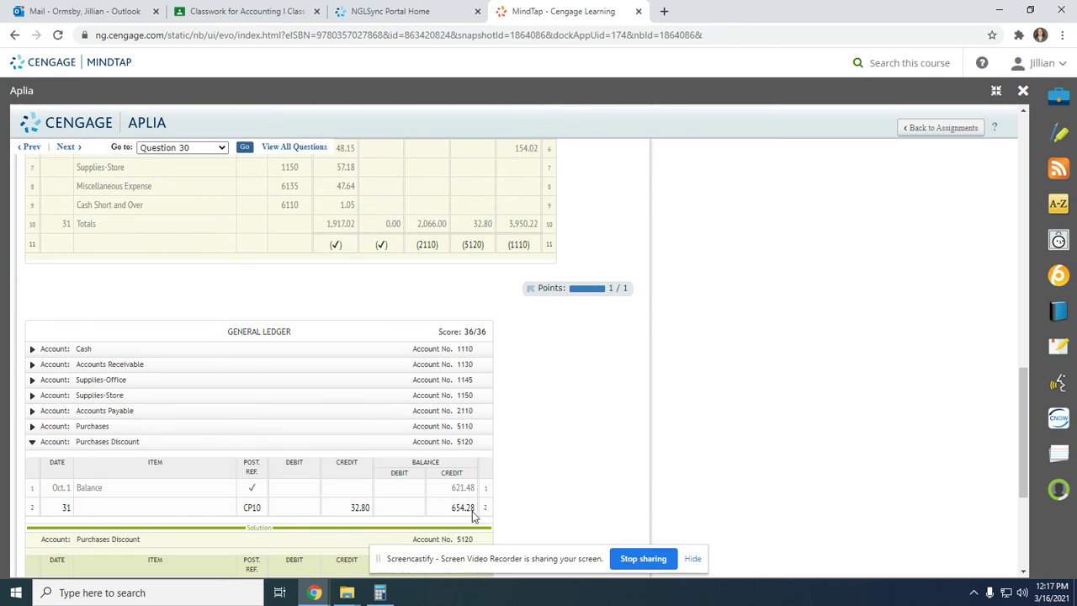
pyautogui.scroll(3, 475, 456)
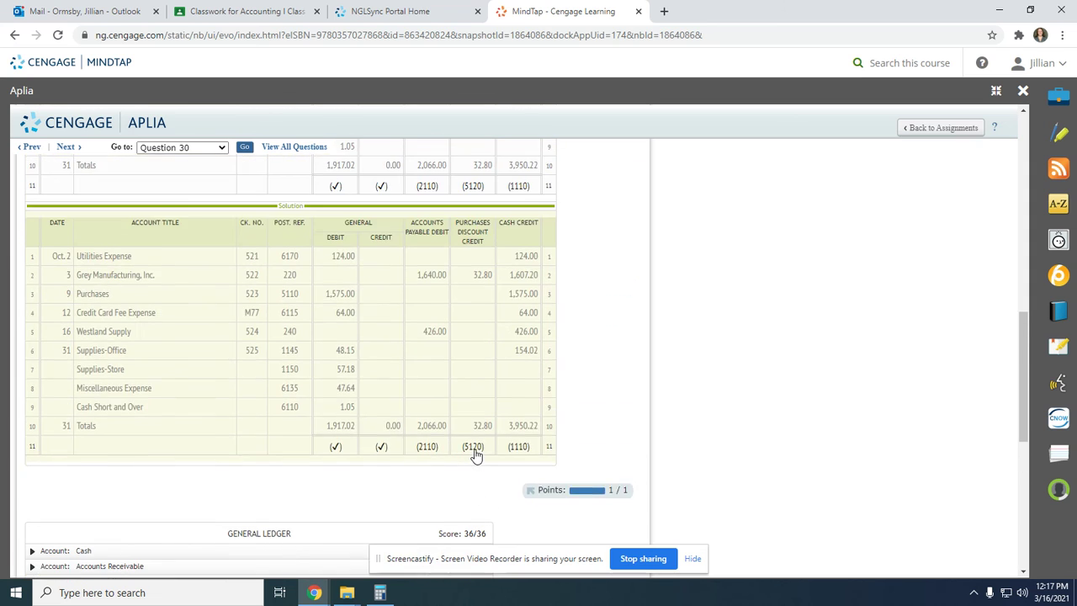
pyautogui.scroll(2, 480, 264)
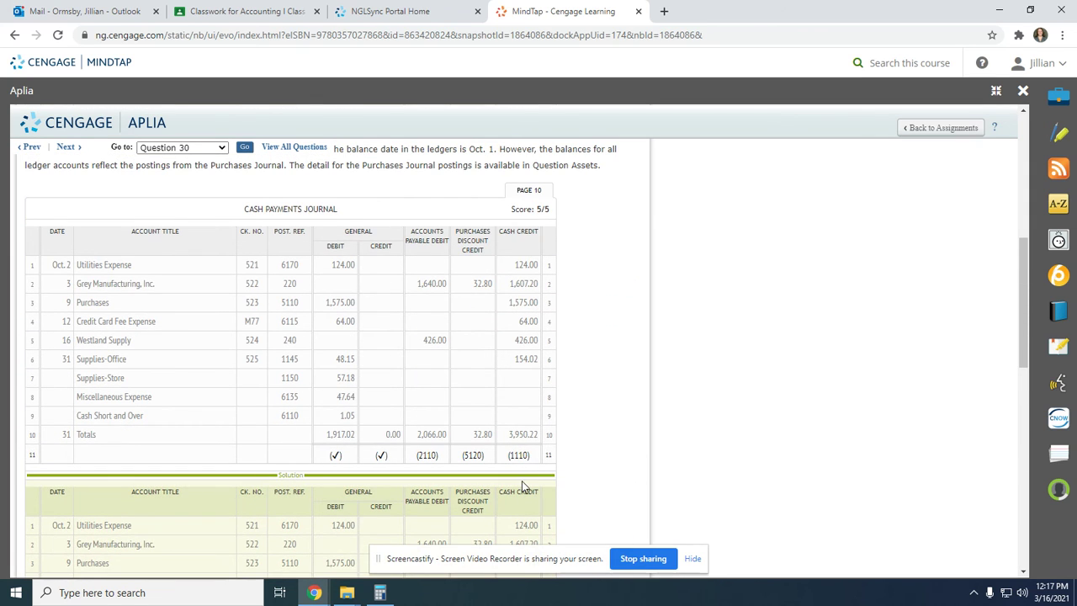
pyautogui.scroll(-1, 522, 481)
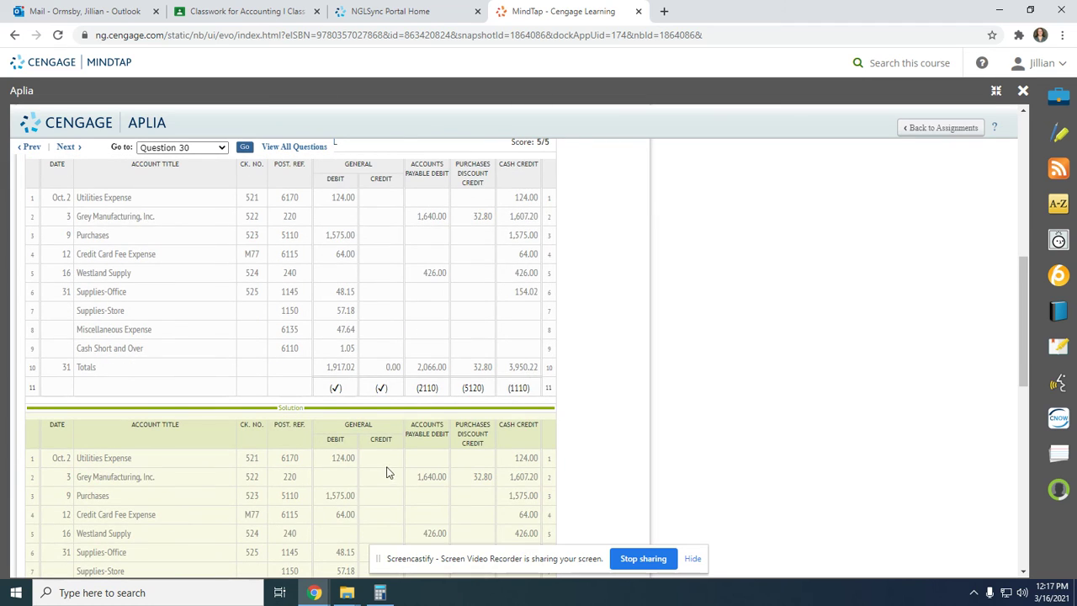
pyautogui.scroll(-3, 125, 469)
pyautogui.scroll(-1, 88, 493)
pyautogui.scroll(-2, 91, 497)
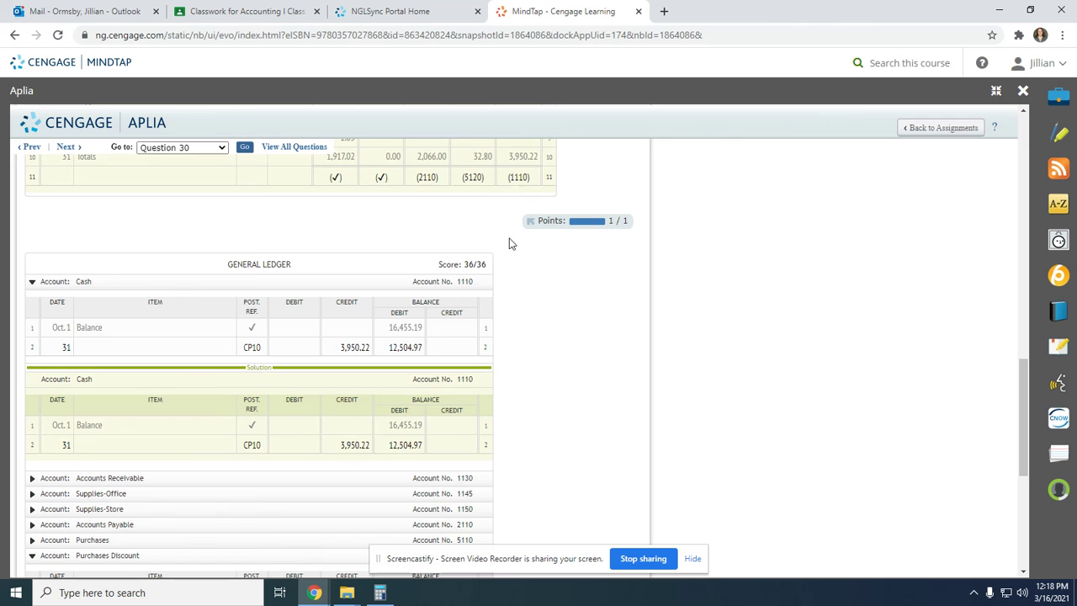
# Advance to step 4, the schedule of accounts payable.
pyautogui.scroll(3, 511, 244)
pyautogui.scroll(3, 543, 439)
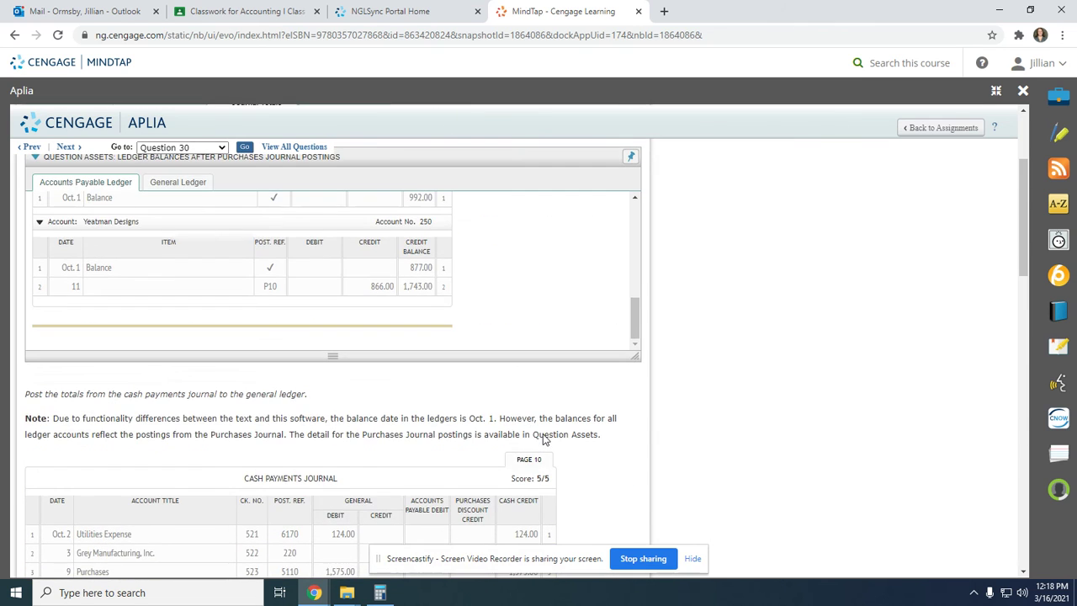
pyautogui.scroll(-15, 563, 500)
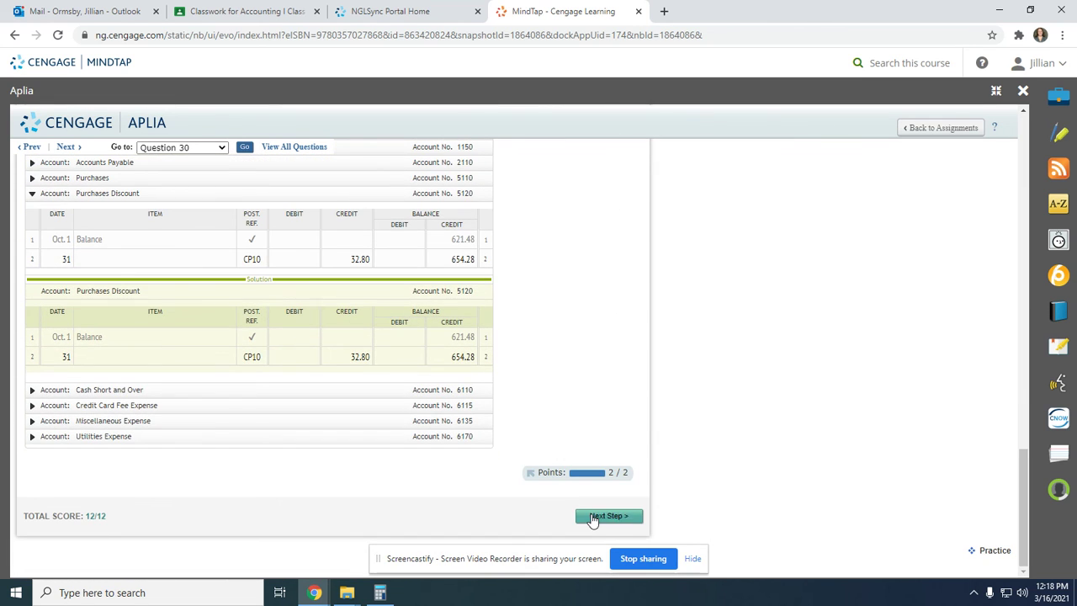
pyautogui.click(602, 515)
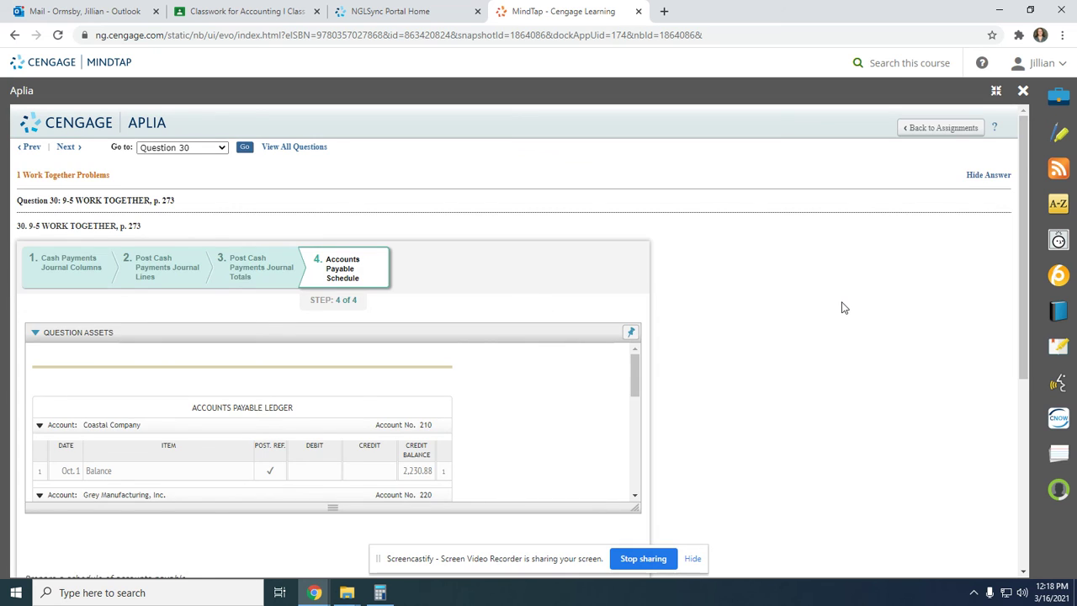
pyautogui.scroll(-2, 842, 305)
pyautogui.scroll(2, 839, 306)
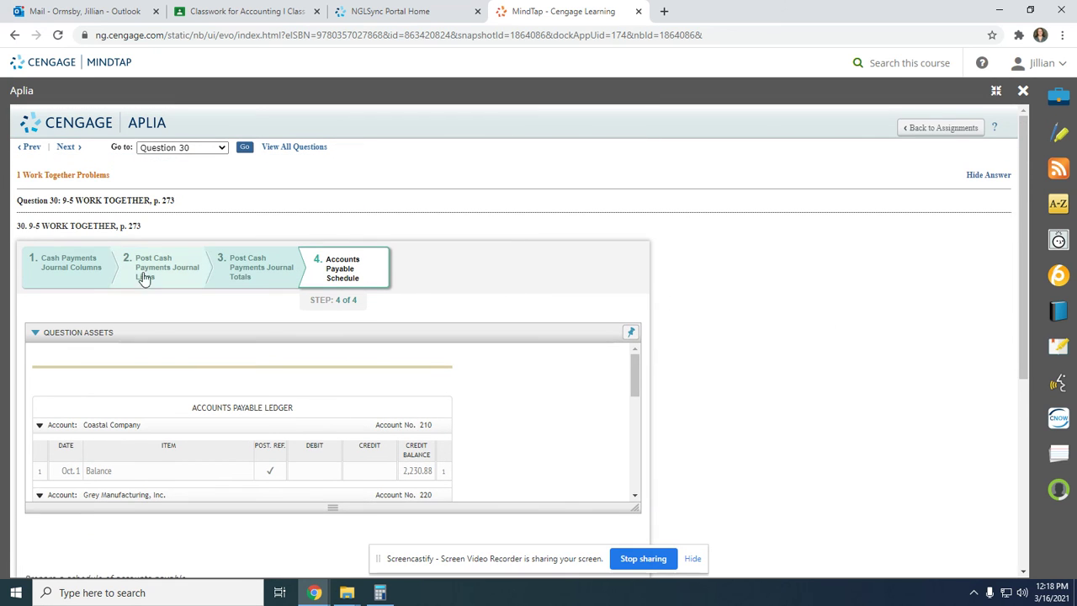
pyautogui.scroll(-2, 729, 351)
pyautogui.scroll(2, 729, 357)
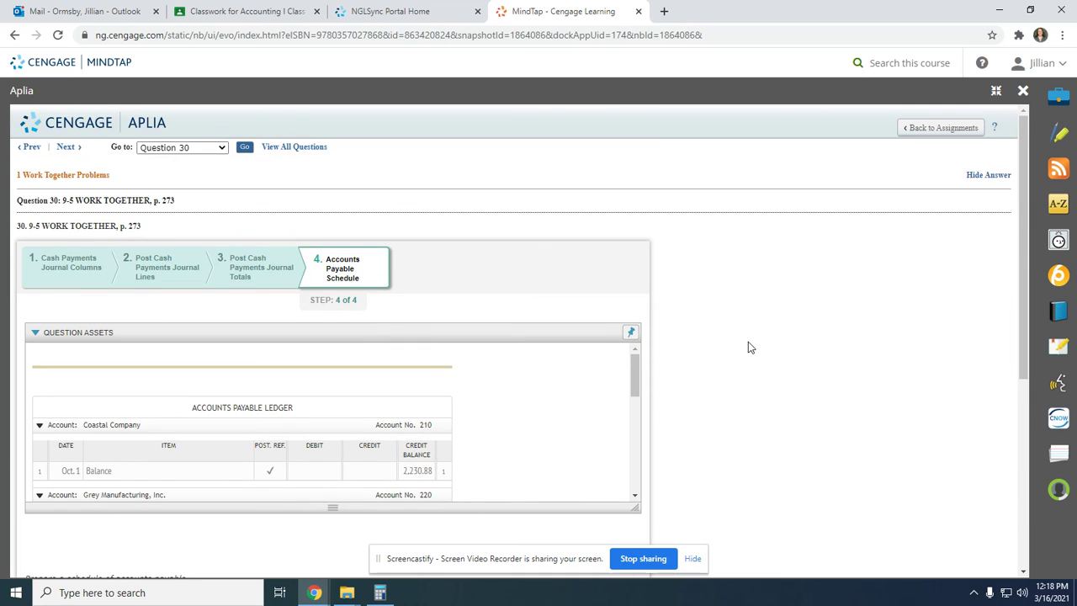
pyautogui.scroll(-4, 749, 346)
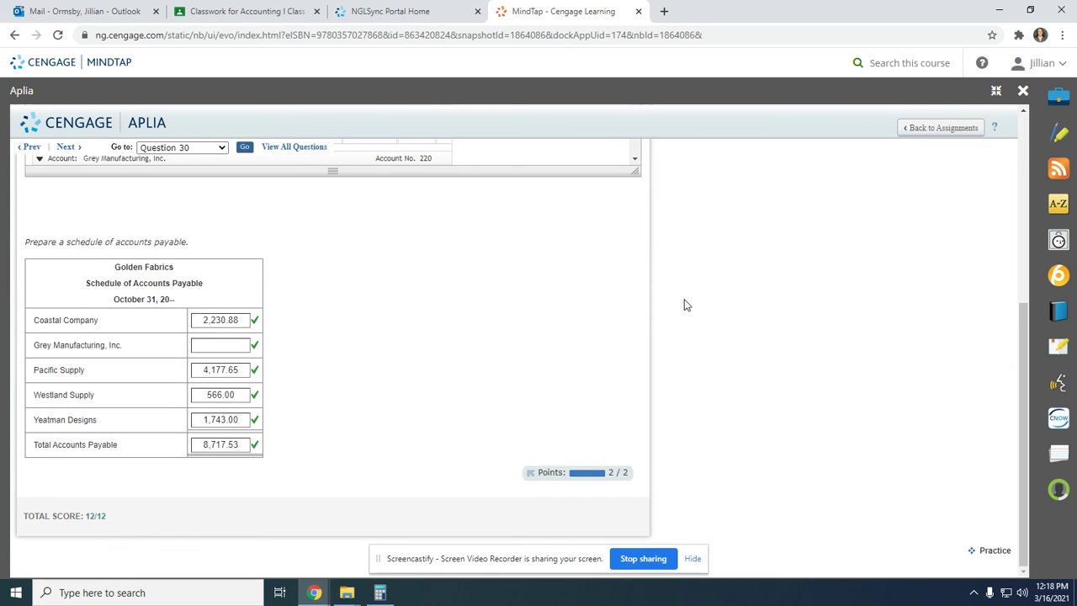
pyautogui.scroll(2, 349, 337)
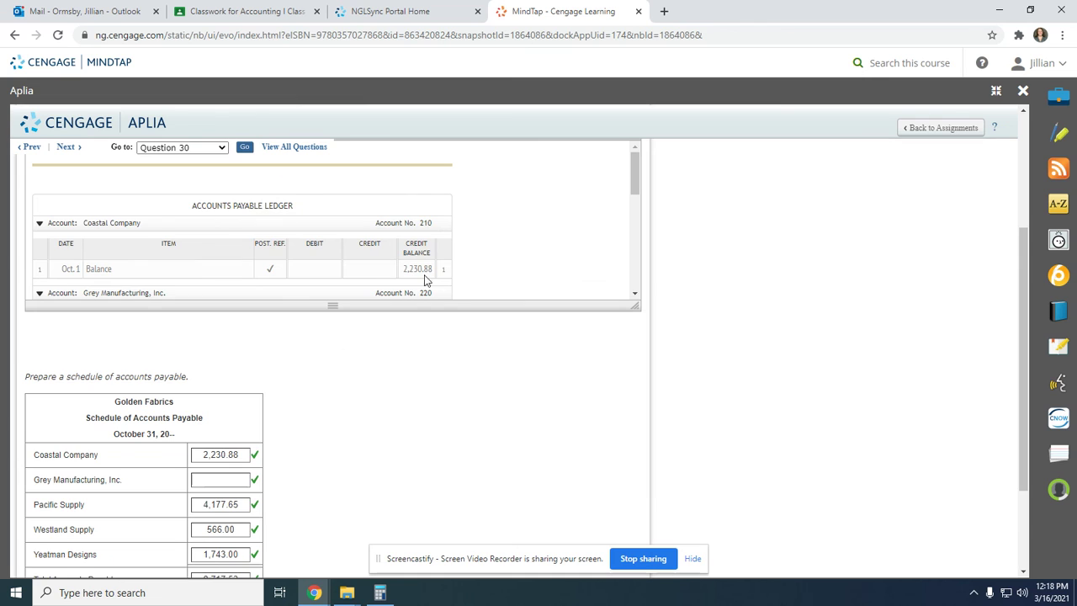
pyautogui.scroll(2, 425, 279)
pyautogui.scroll(-1, 414, 318)
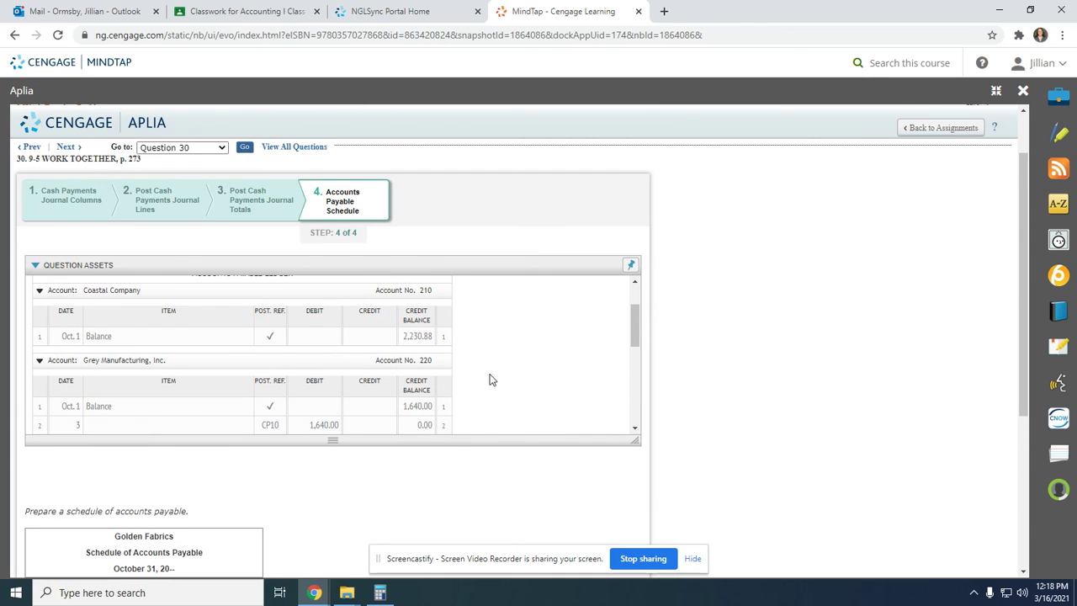
pyautogui.scroll(-1, 145, 477)
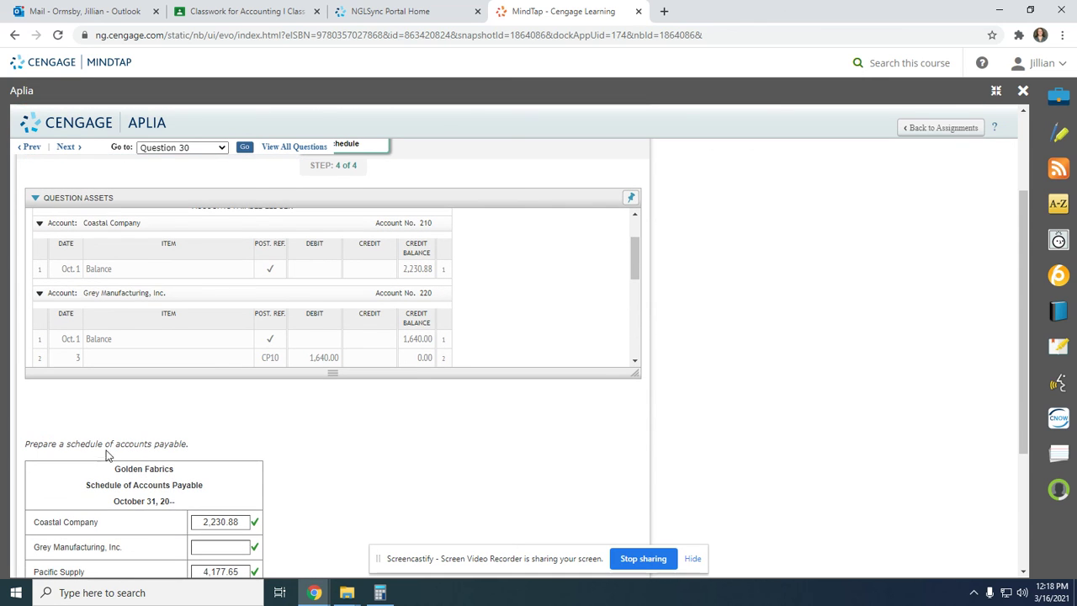
pyautogui.scroll(2, 448, 294)
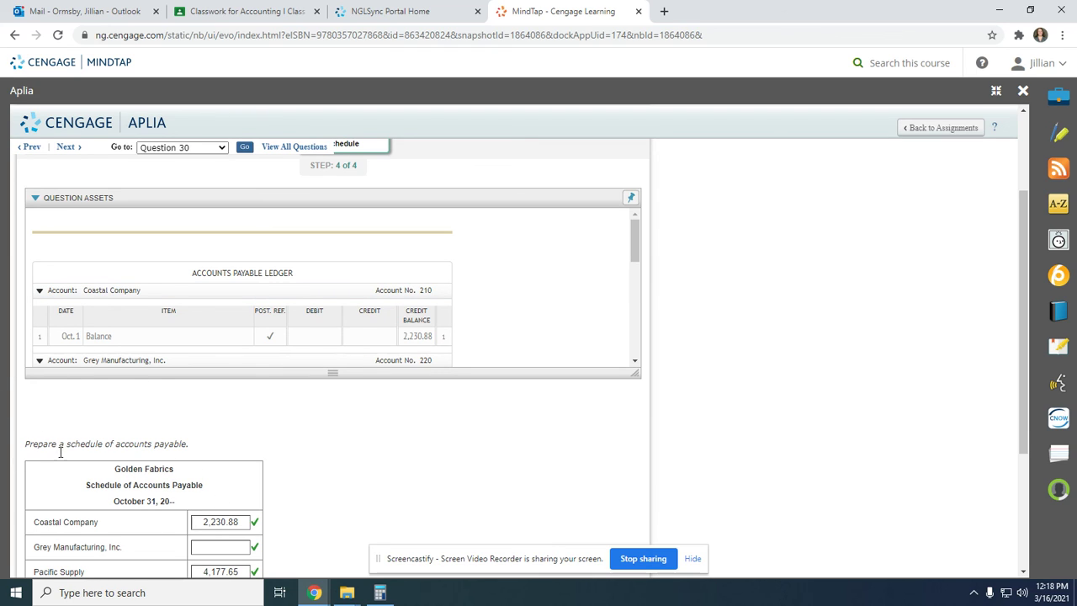
pyautogui.scroll(-1, 192, 485)
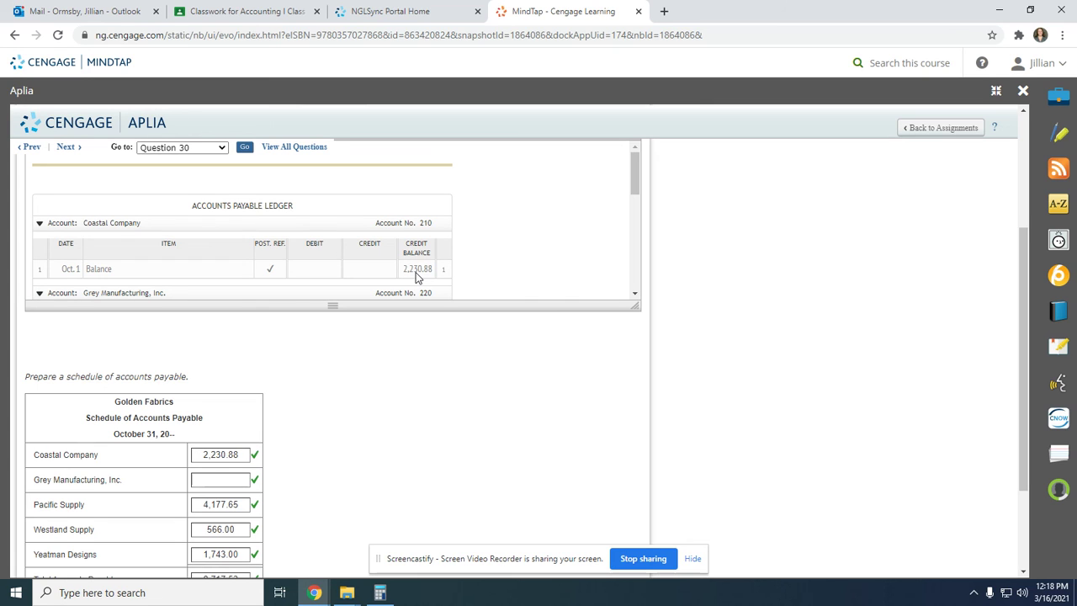
pyautogui.scroll(-3, 199, 245)
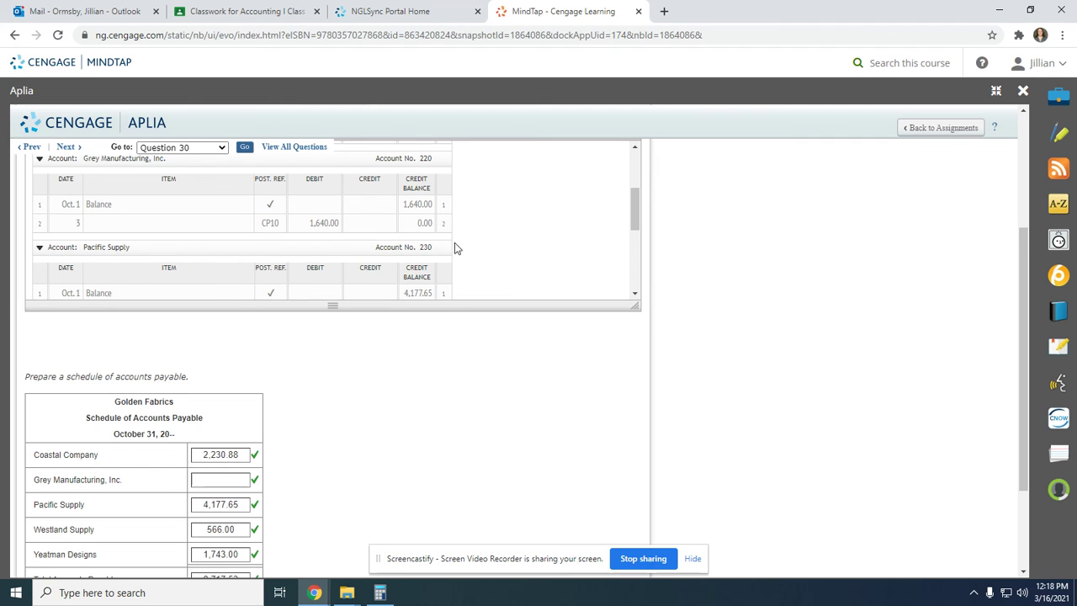
pyautogui.scroll(2, 278, 249)
pyautogui.scroll(-2, 274, 246)
pyautogui.scroll(-3, 498, 262)
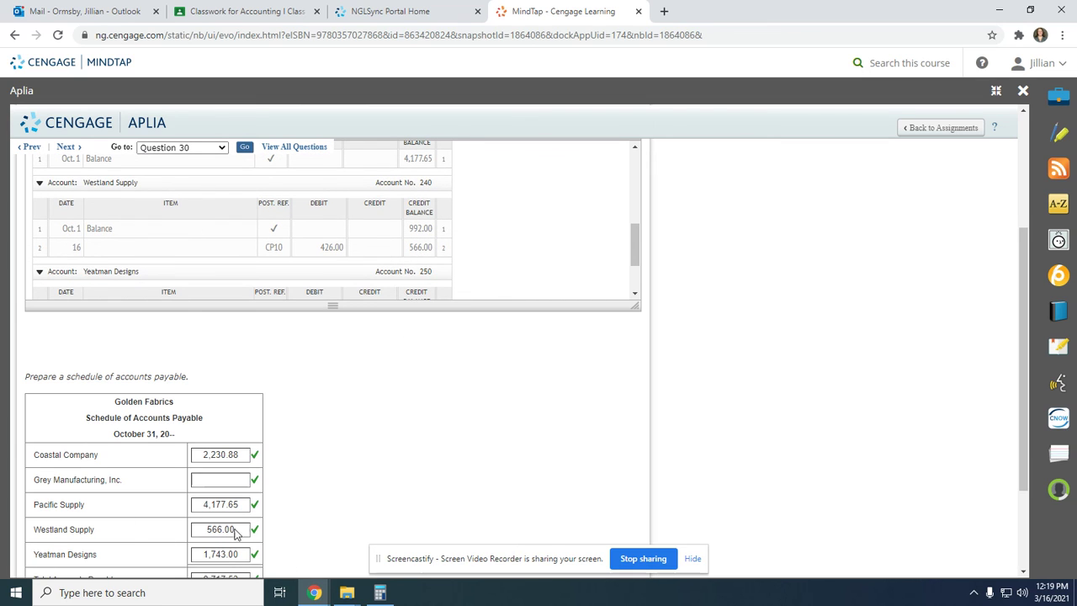
pyautogui.scroll(-1, 235, 531)
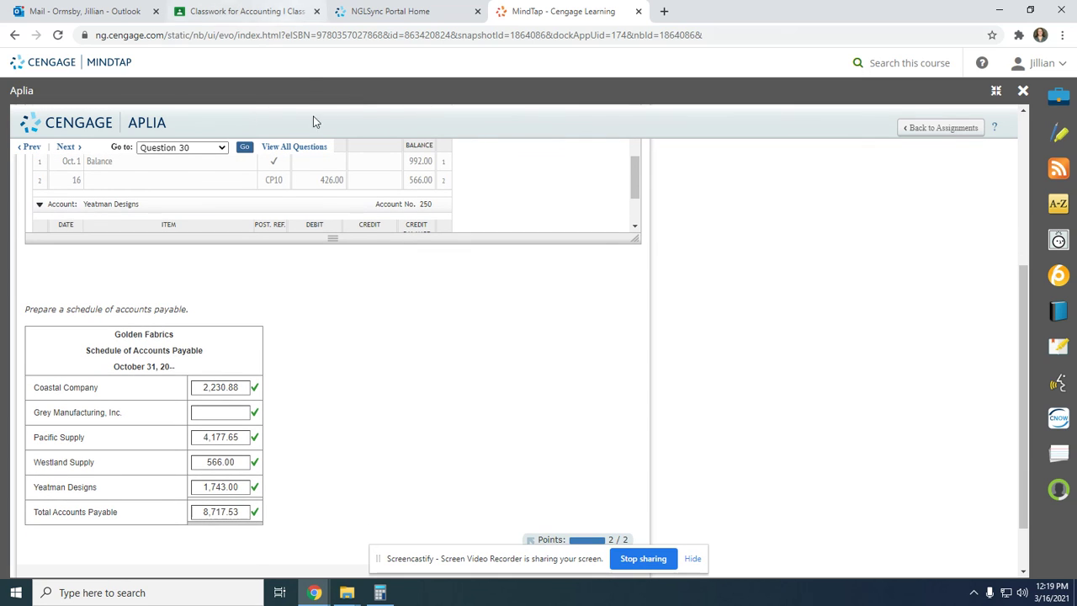
pyautogui.scroll(-1, 313, 197)
pyautogui.scroll(-1, 313, 197)
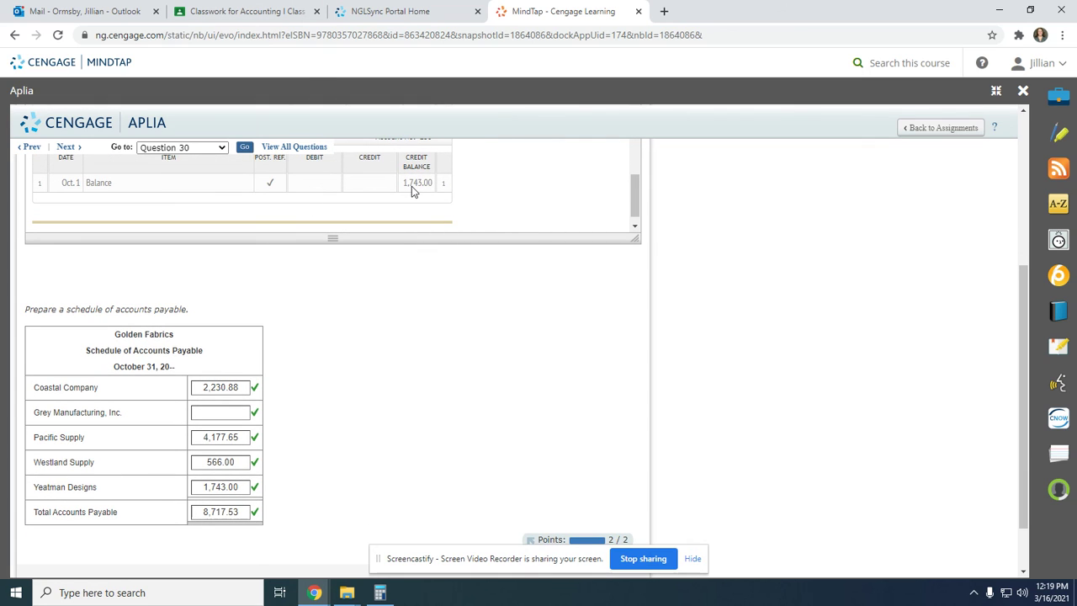